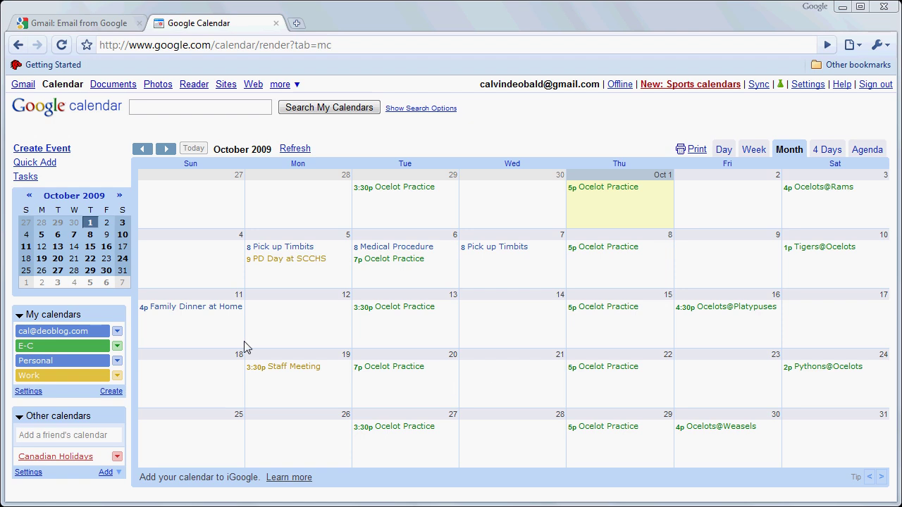
Step: Hide the E-C calendar's events, briefly hiding and re-showing Personal and Work too
{"action": "left_click", "coordinate": [68, 348]}
{"action": "left_click", "coordinate": [30, 365]}
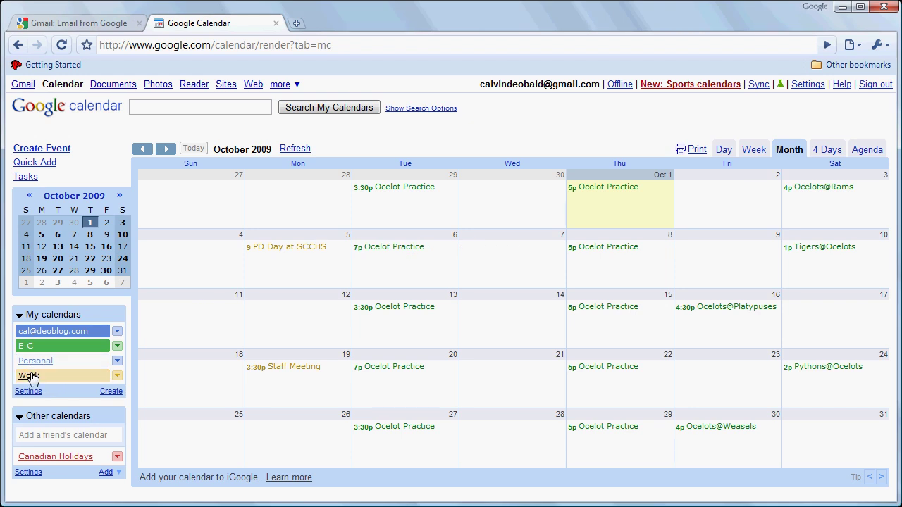
{"action": "left_click", "coordinate": [31, 376]}
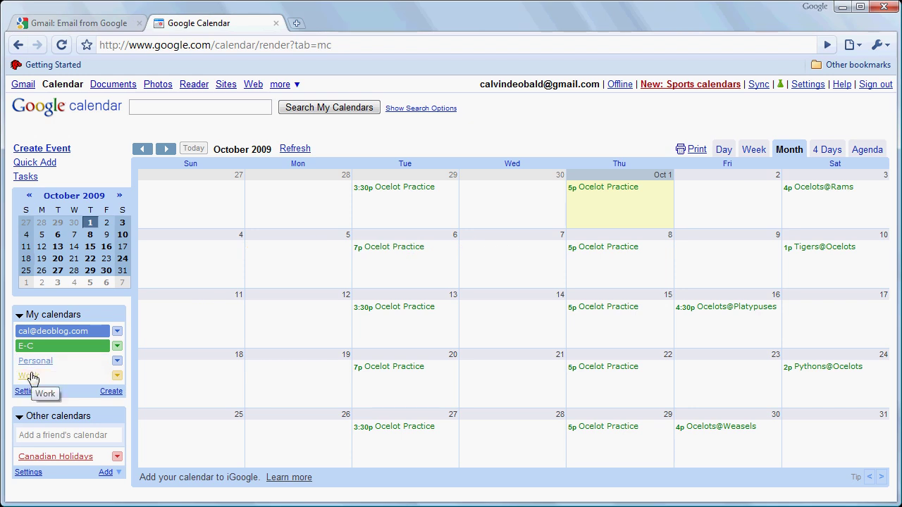
{"action": "left_click", "coordinate": [34, 362]}
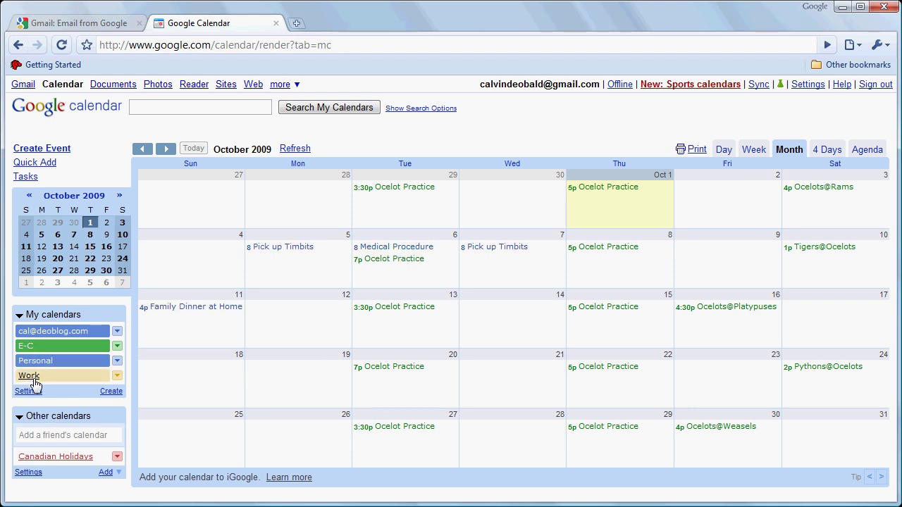
{"action": "left_click", "coordinate": [33, 376]}
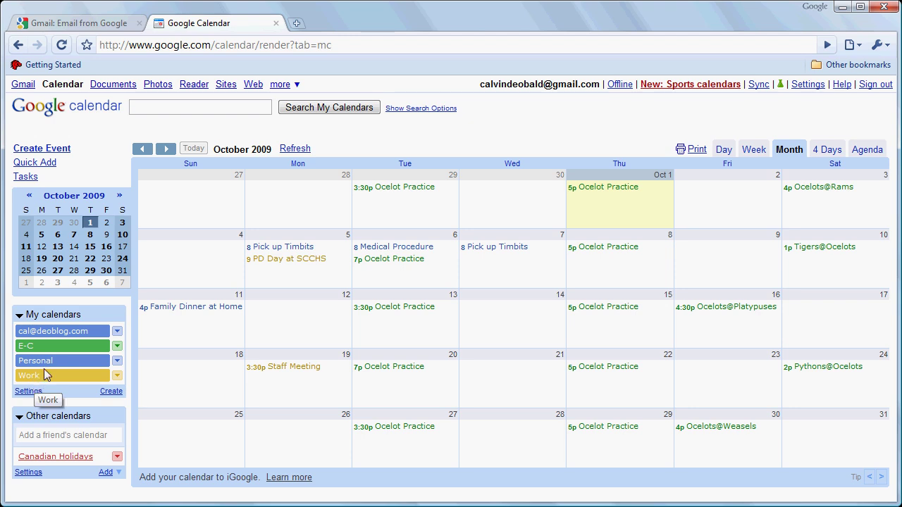
Step: Turn on 'Make this calendar public' in E-C's sharing settings, save and confirm the warning
{"action": "left_click", "coordinate": [117, 348]}
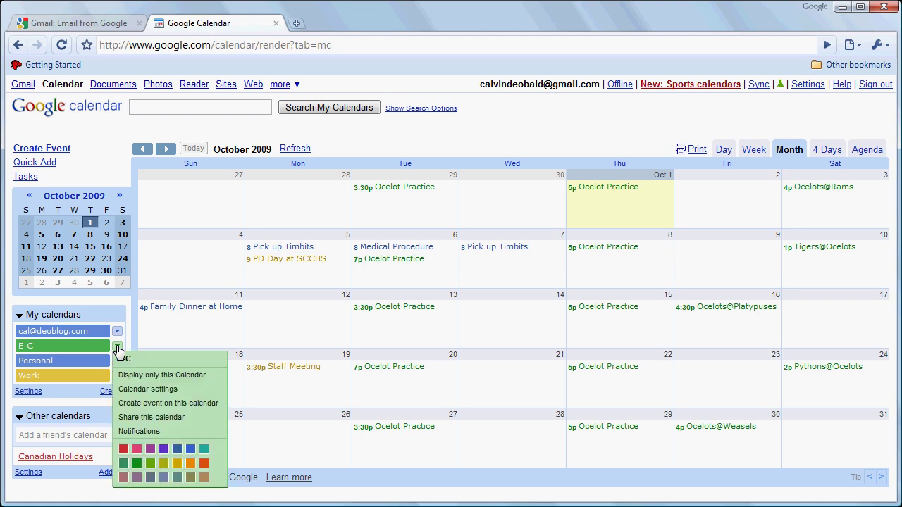
{"action": "left_click", "coordinate": [128, 417]}
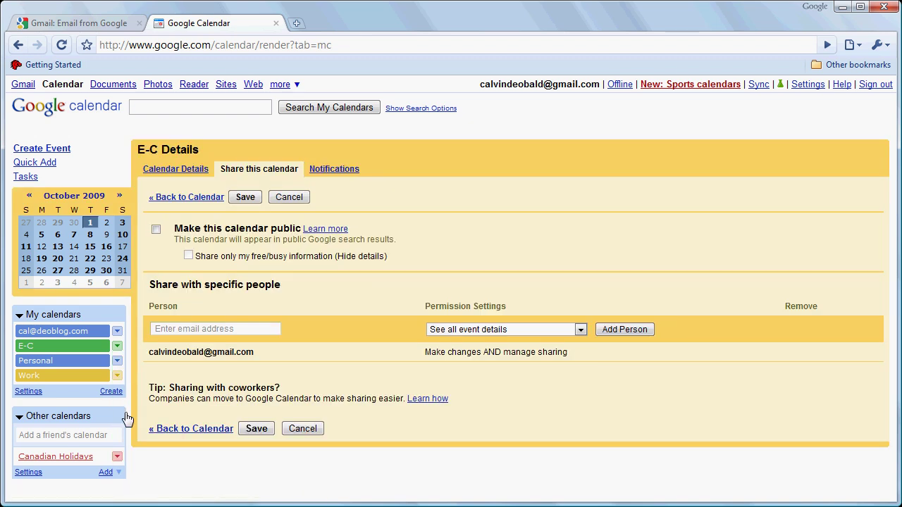
{"action": "left_click", "coordinate": [157, 230]}
{"action": "left_click", "coordinate": [245, 198]}
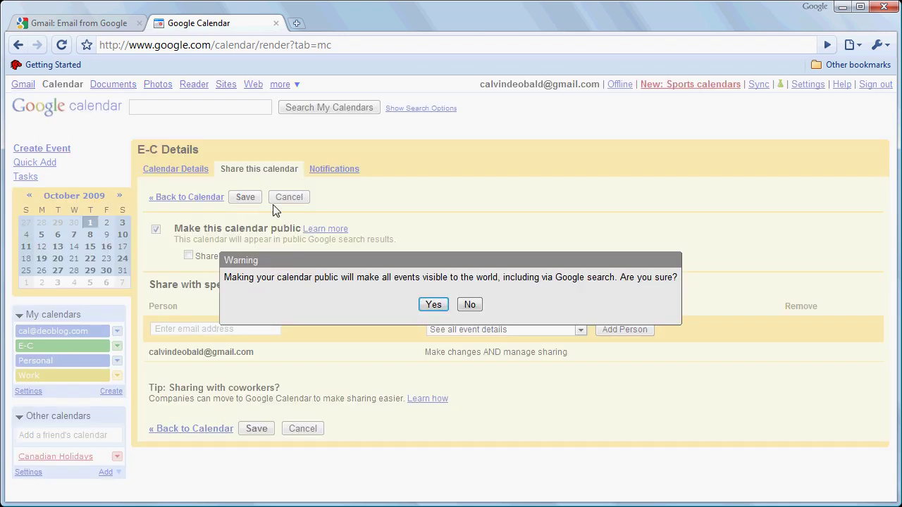
{"action": "left_click", "coordinate": [433, 306]}
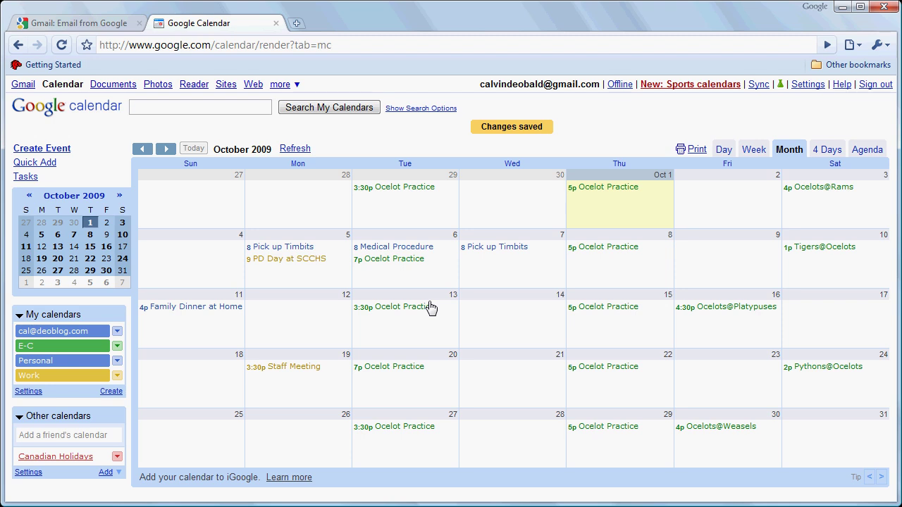
Step: Copy E-C's HTML calendar address from its settings, then move to the Gmail tab
{"action": "left_click", "coordinate": [117, 347]}
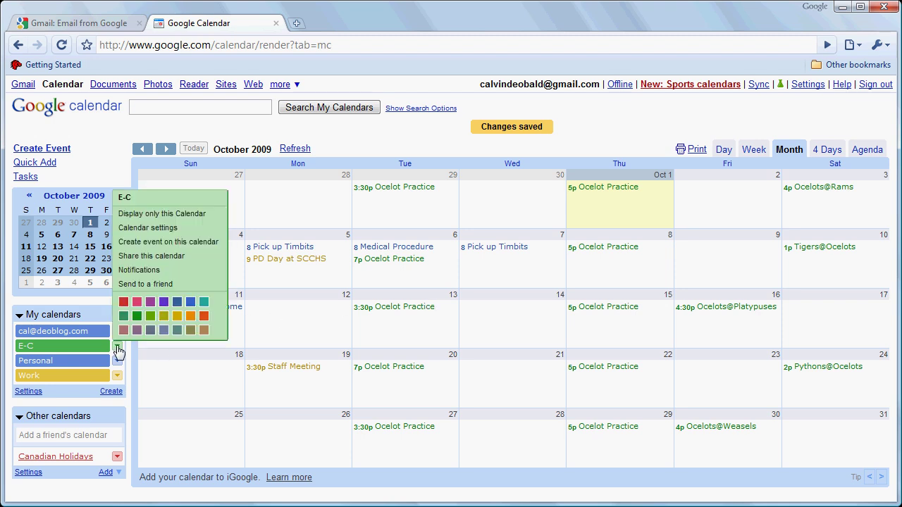
{"action": "left_click", "coordinate": [140, 230]}
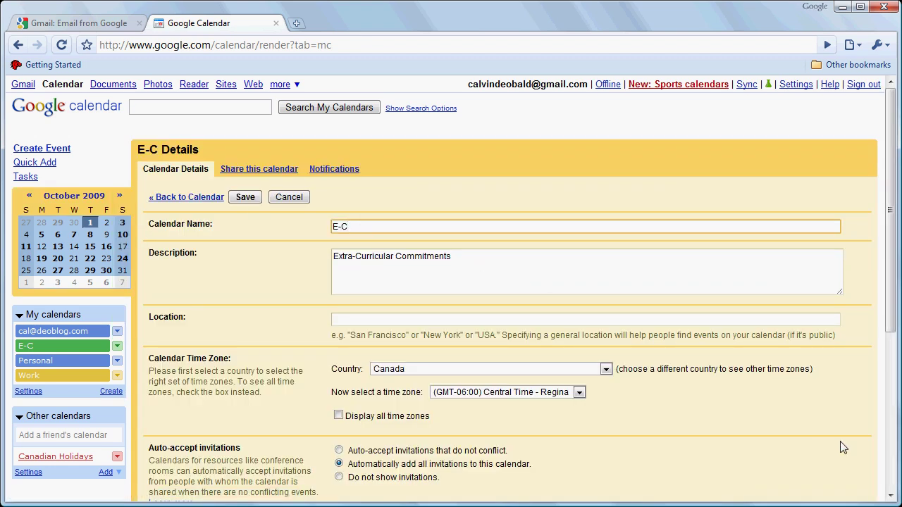
{"action": "left_click", "coordinate": [890, 474]}
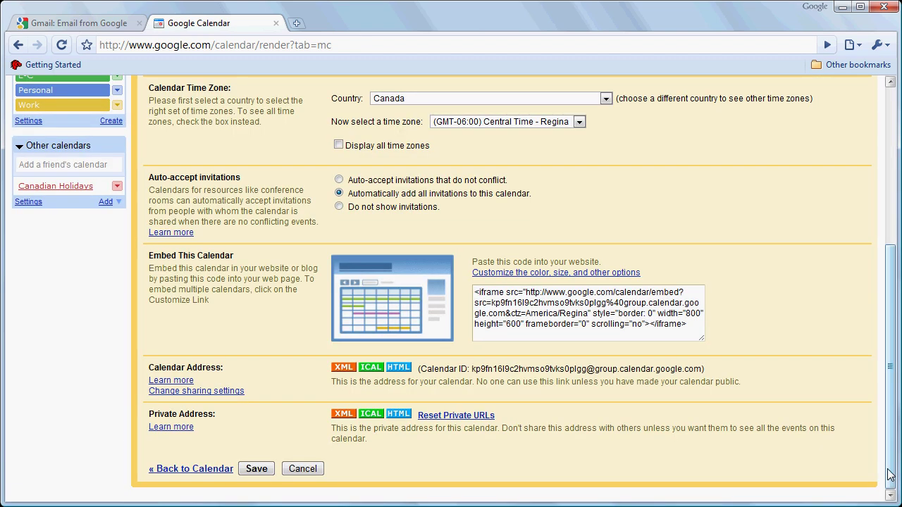
{"action": "left_click", "coordinate": [397, 368]}
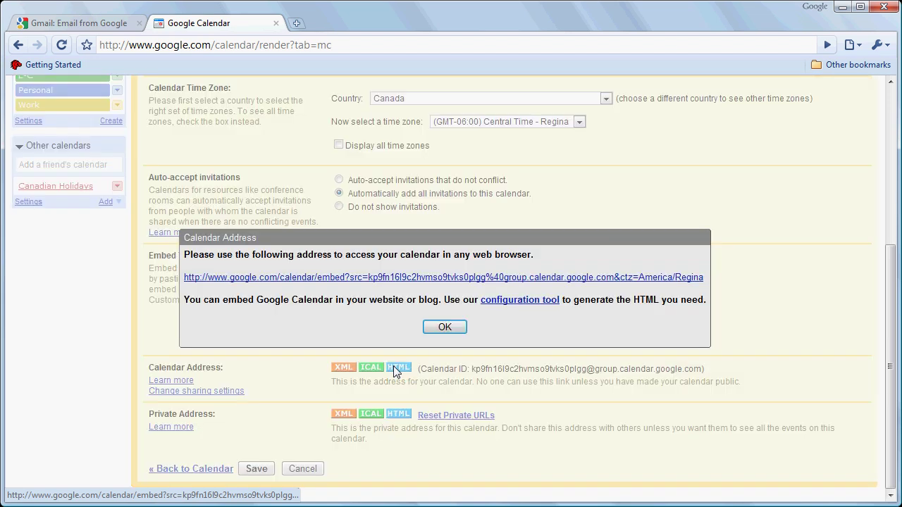
{"action": "right_click", "coordinate": [383, 279]}
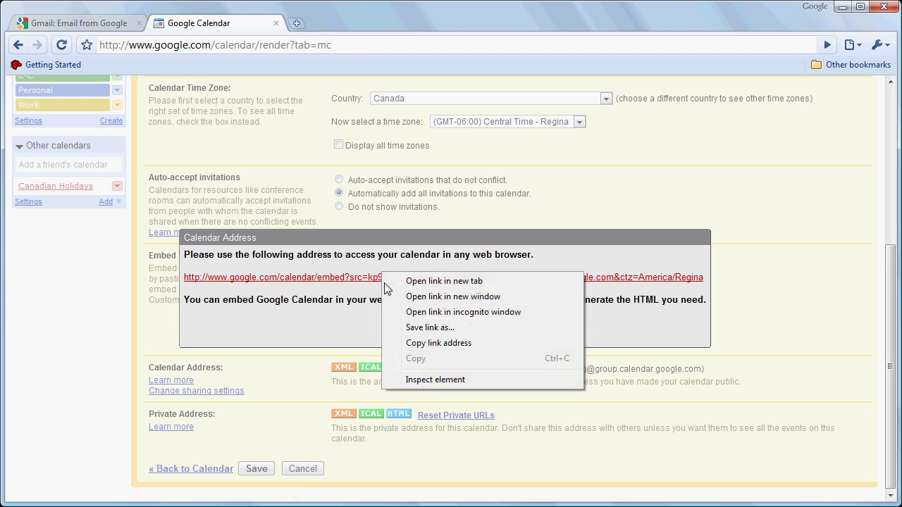
{"action": "left_click", "coordinate": [413, 345]}
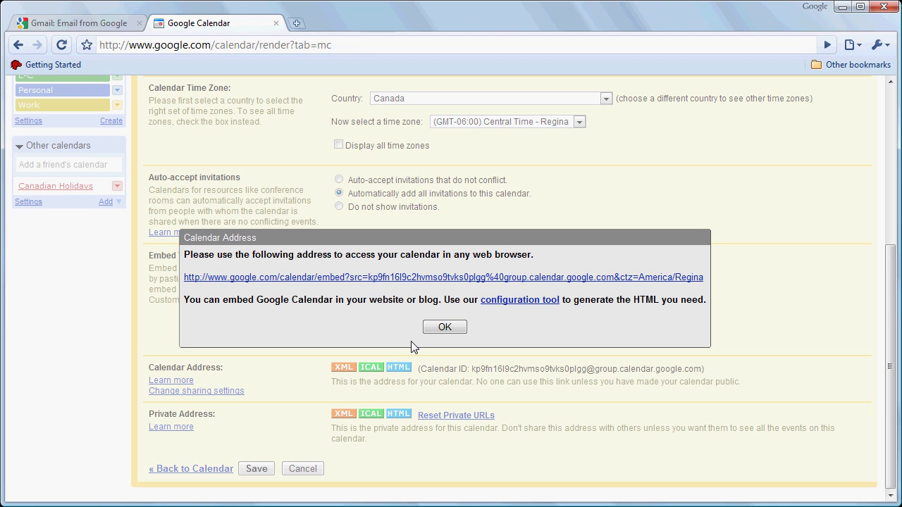
{"action": "left_click", "coordinate": [438, 327]}
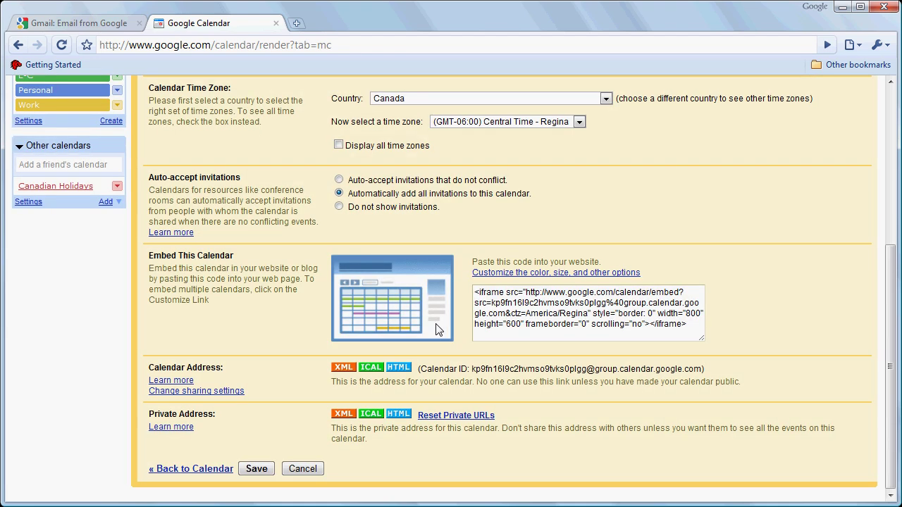
{"action": "left_click", "coordinate": [114, 25]}
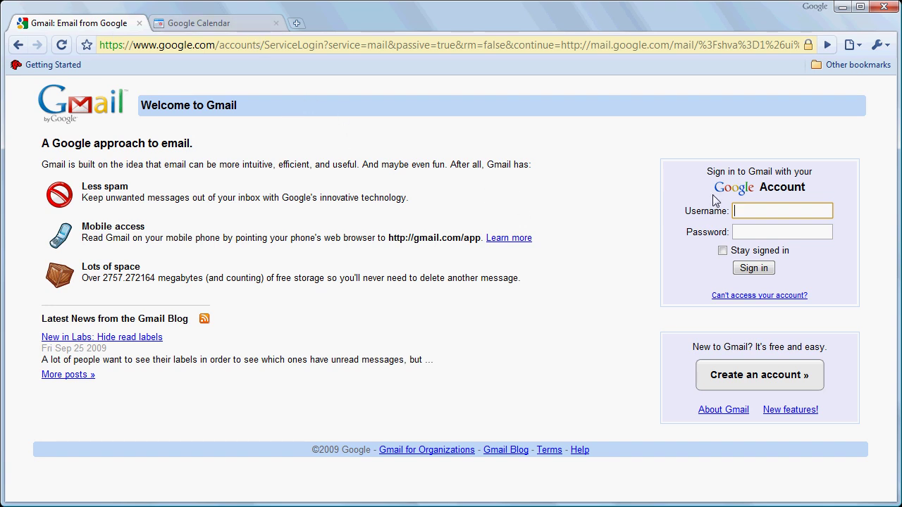
Step: Log into Gmail with the saved username and the account password, then start a new message
{"action": "type", "text": "cal"}
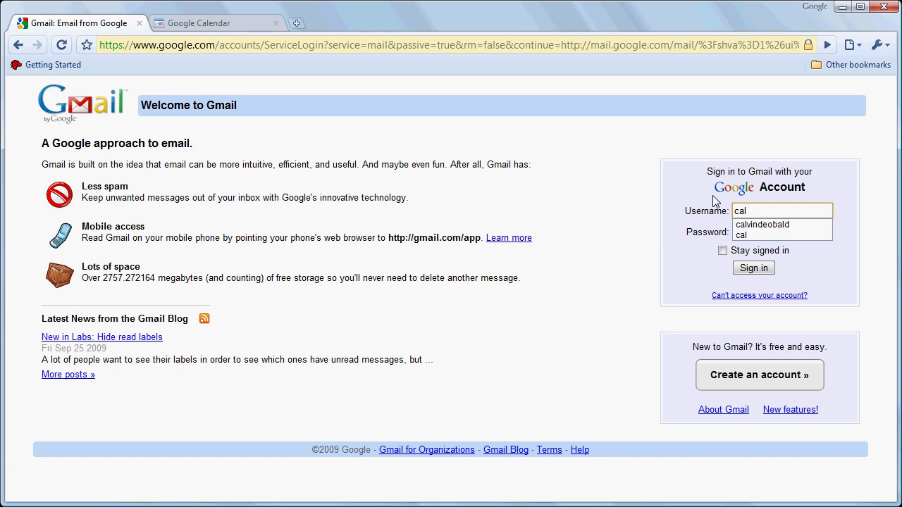
{"action": "left_click", "coordinate": [781, 226]}
{"action": "left_click", "coordinate": [770, 232]}
{"action": "type", "text": "p*********"}
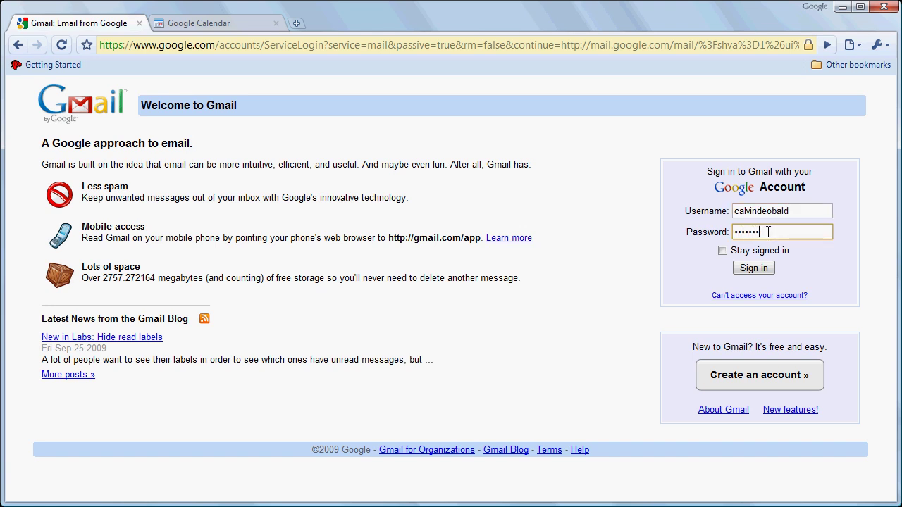
{"action": "key", "text": "Return"}
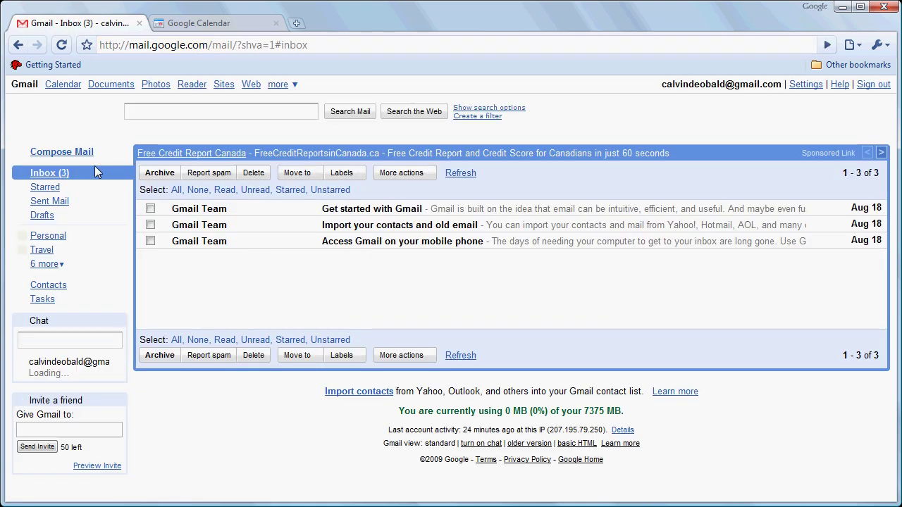
{"action": "left_click", "coordinate": [81, 152]}
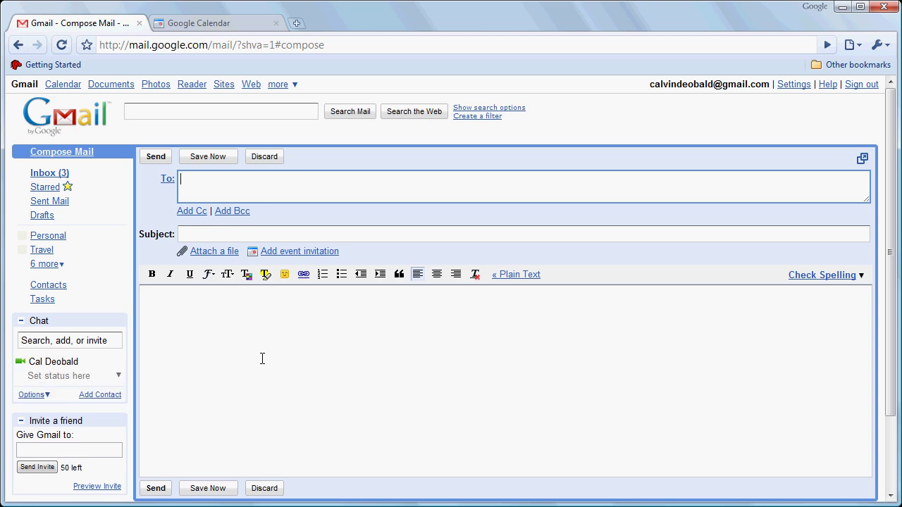
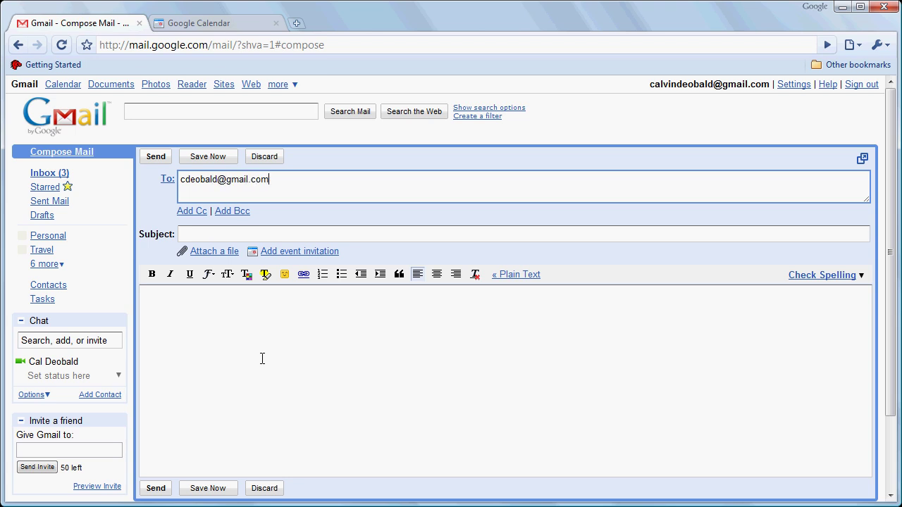
Step: Address the message to the recipient's e-mail, subject 'Team Calendar', body 'If you want to view the team calendar, just click here.'
{"action": "left_click", "coordinate": [223, 235]}
{"action": "type", "text": "M"}
{"action": "key", "text": "BackSpace"}
{"action": "type", "text": "Team Calendar"}
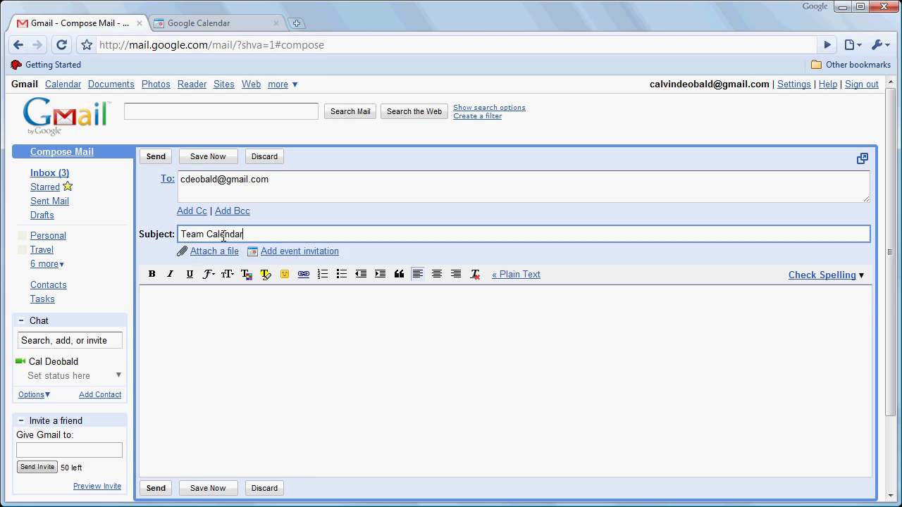
{"action": "left_click", "coordinate": [205, 295]}
{"action": "type", "text": "If you want to view the team calendar, just click here."}
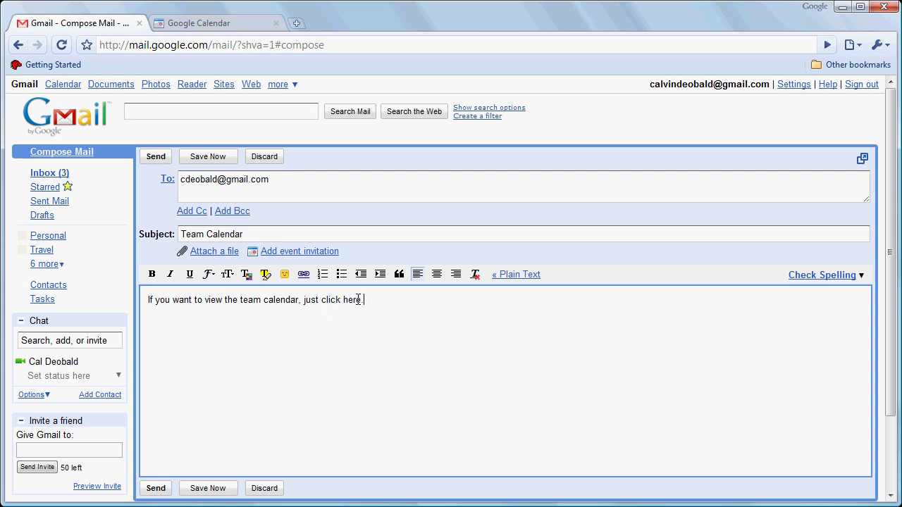
Step: Link 'click here' to the pasted calendar address and open it to check it works
{"action": "left_click_drag", "start_coordinate": [360, 301], "coordinate": [323, 301]}
{"action": "left_click", "coordinate": [304, 273]}
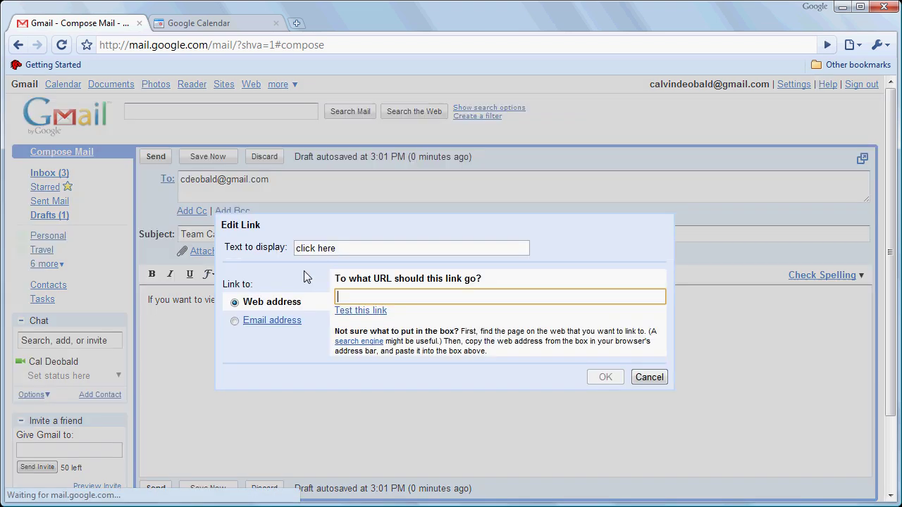
{"action": "key", "text": "ctrl+v"}
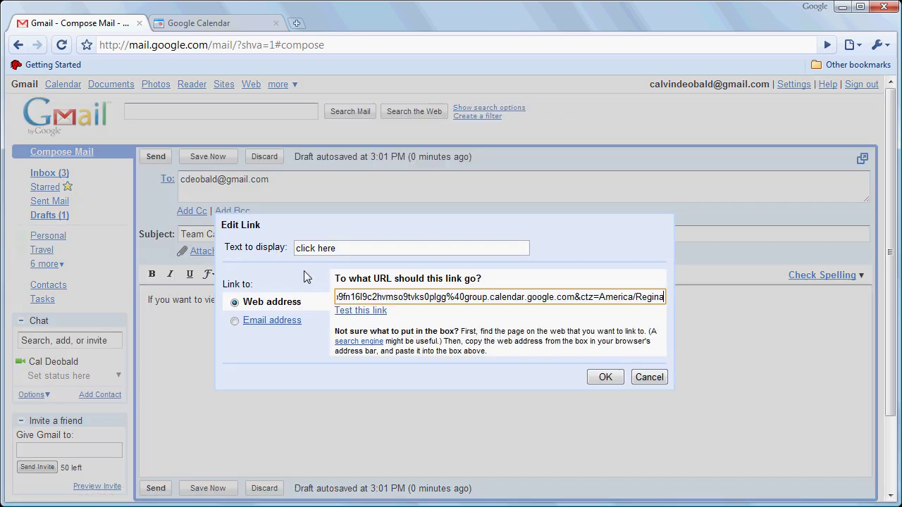
{"action": "left_click", "coordinate": [603, 378]}
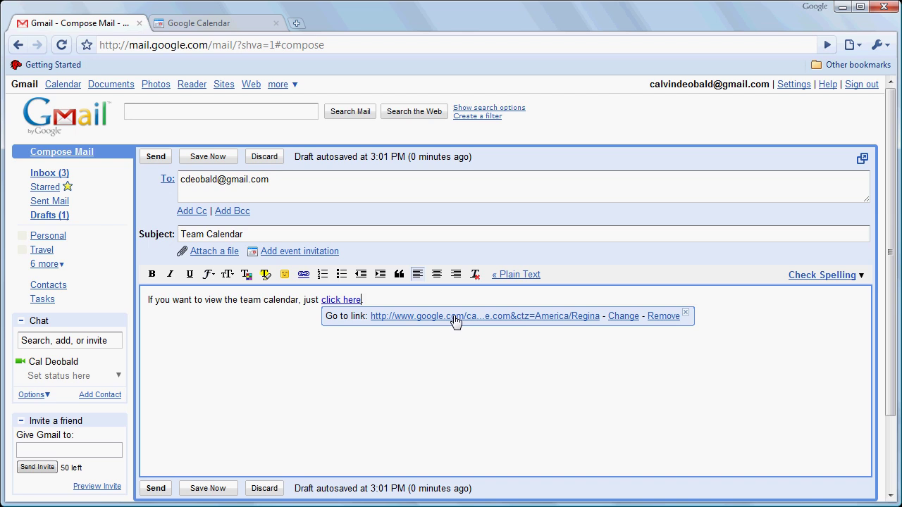
{"action": "type", "text": "."}
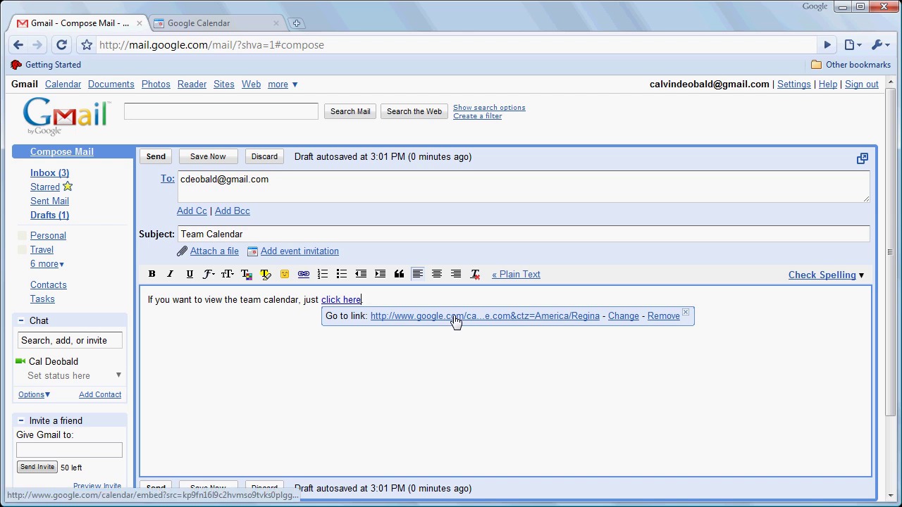
{"action": "left_click", "coordinate": [456, 316]}
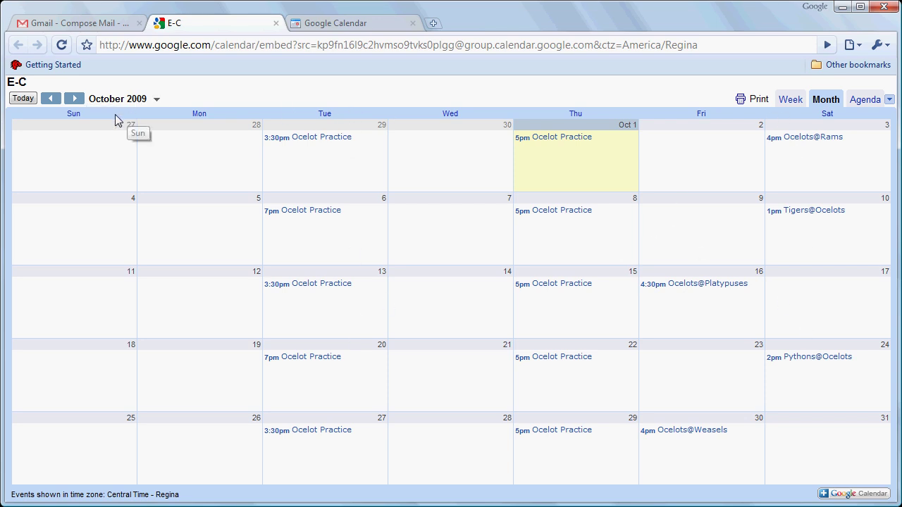
Step: Advance E-C to November 2009, then return to the calendar settings tab
{"action": "left_click", "coordinate": [76, 99]}
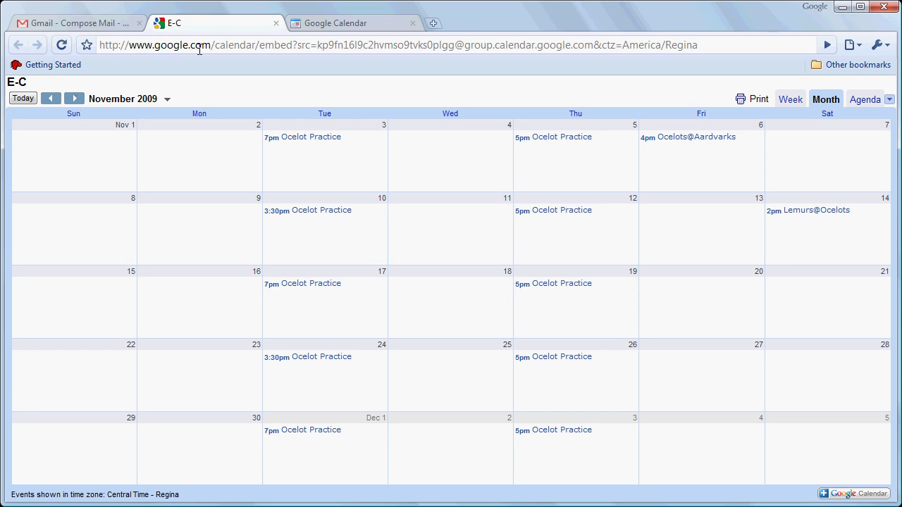
{"action": "left_click", "coordinate": [315, 31]}
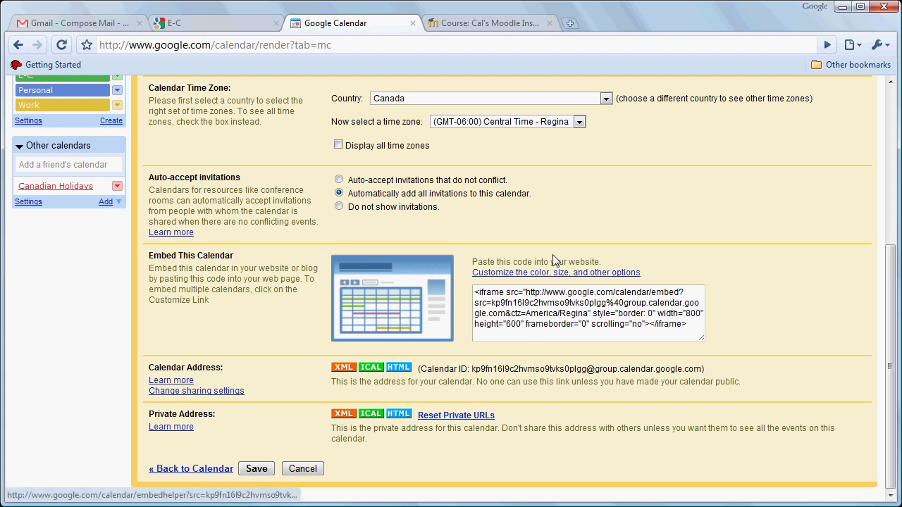
Step: Open the embed customizer and enter 'Ocelot Practice and Game Schedule' as the calendar title
{"action": "left_click", "coordinate": [892, 122]}
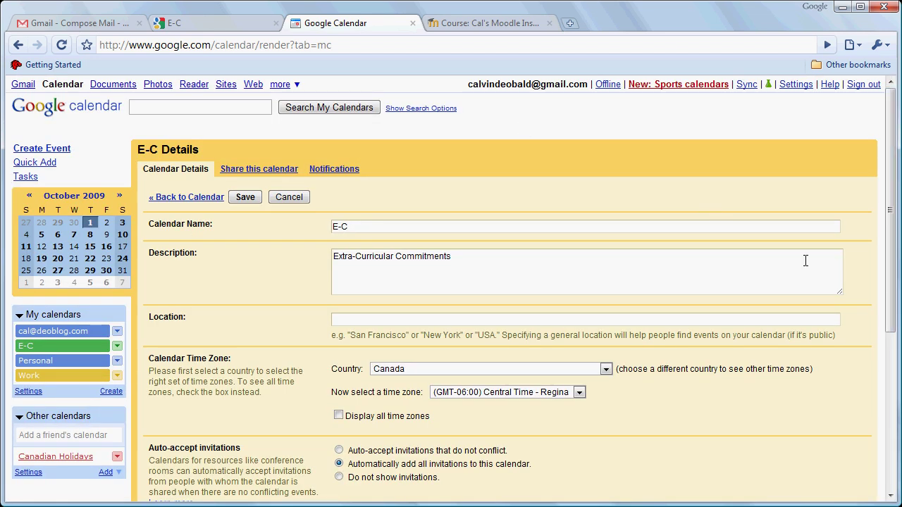
{"action": "left_click", "coordinate": [891, 402]}
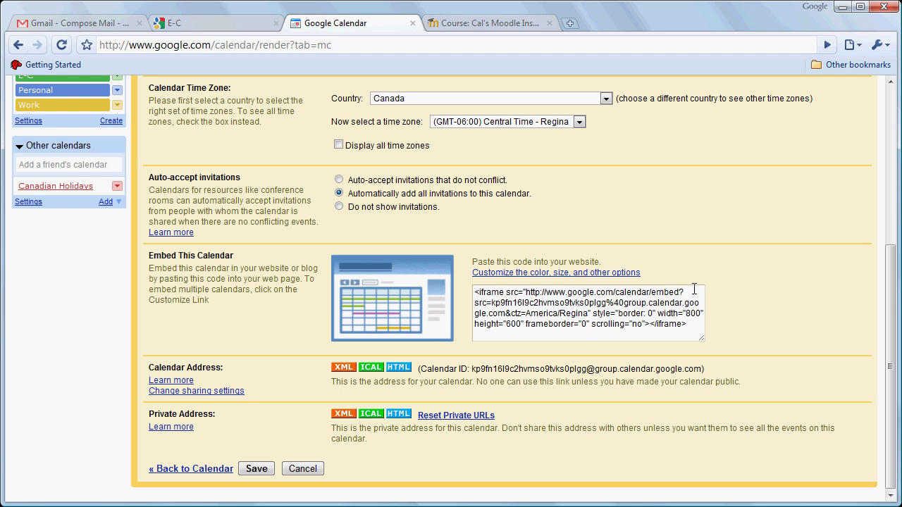
{"action": "left_click", "coordinate": [544, 272]}
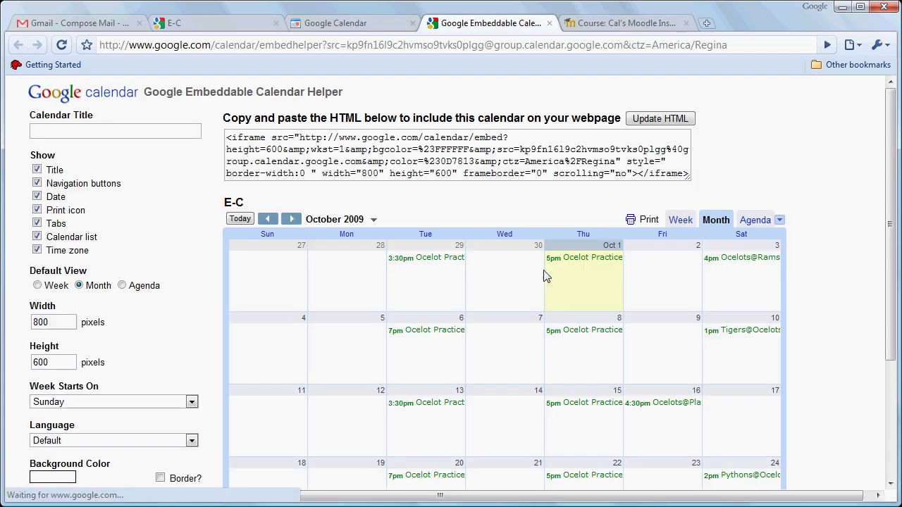
{"action": "left_click", "coordinate": [154, 132]}
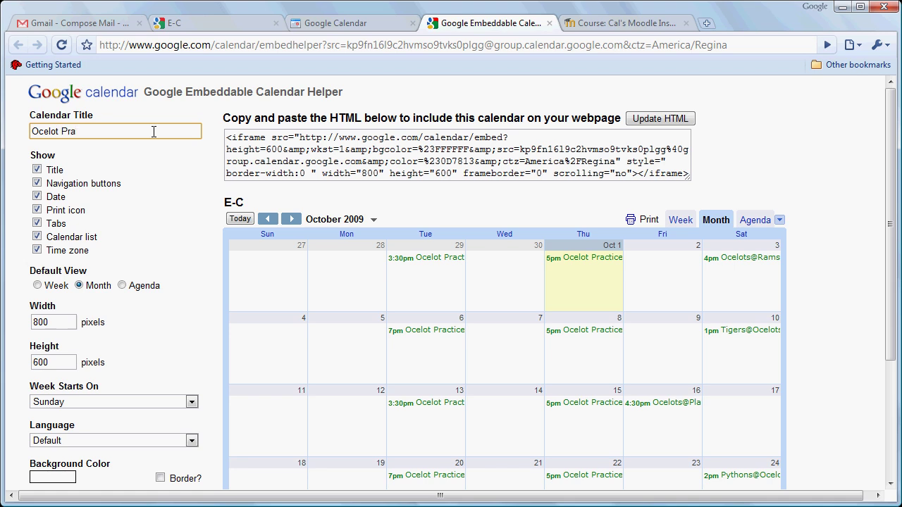
{"action": "type", "text": "Ocelot Practice and Game Schedule"}
Step: Size the embed 1024 × 768, pick a red background, add a border, and update the HTML
{"action": "left_click_drag", "start_coordinate": [59, 321], "coordinate": [12, 329]}
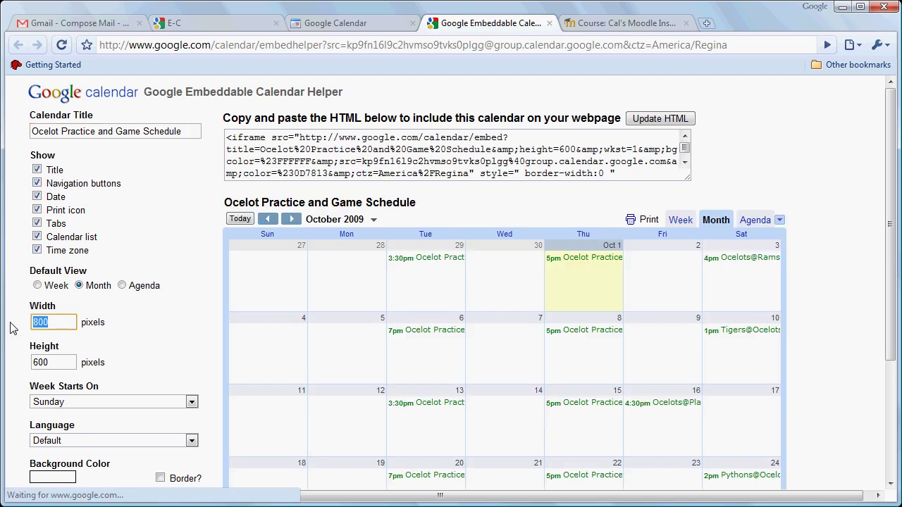
{"action": "type", "text": "1024"}
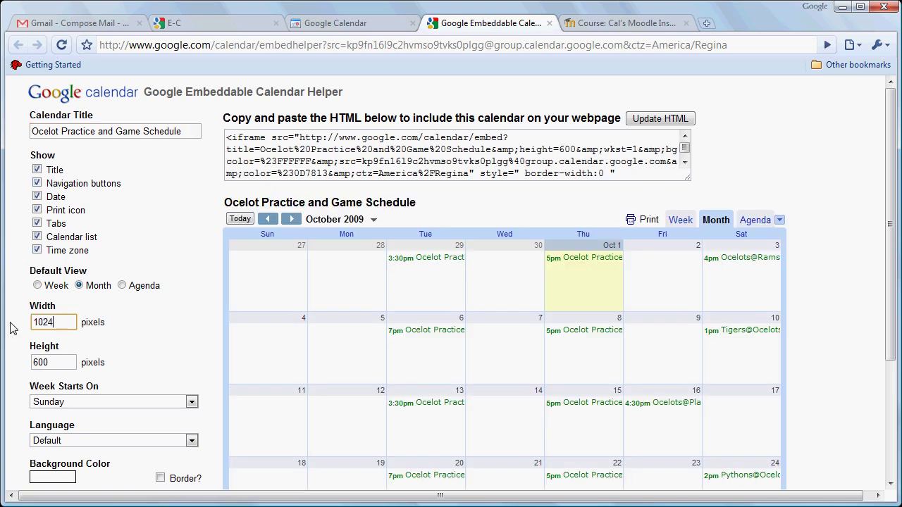
{"action": "double_click", "coordinate": [50, 362]}
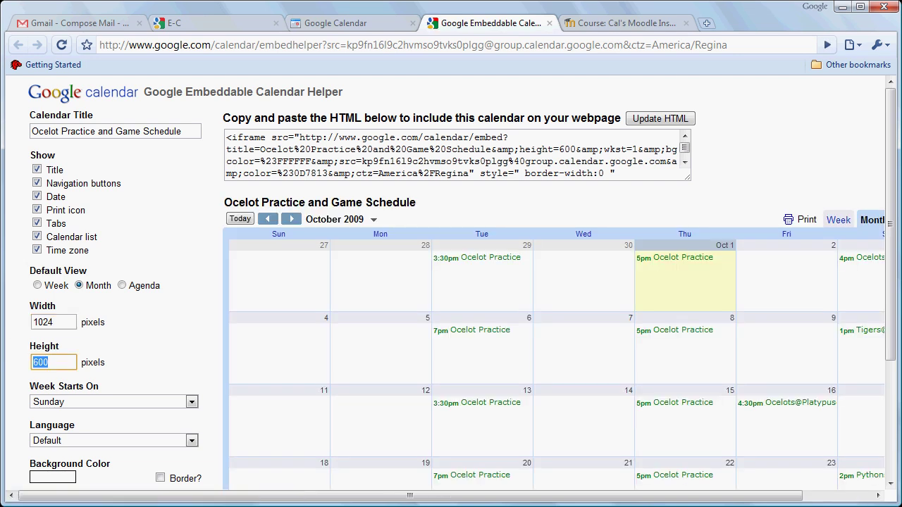
{"action": "type", "text": "768"}
{"action": "left_click", "coordinate": [65, 480]}
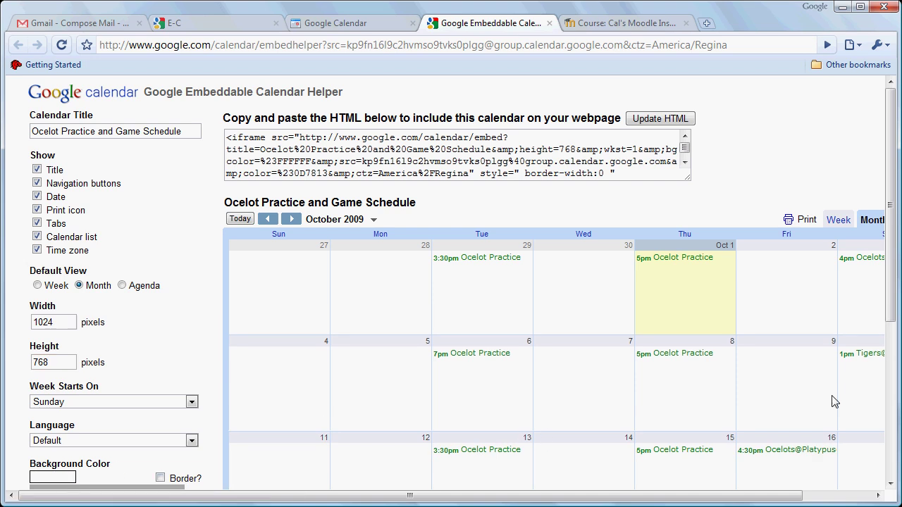
{"action": "left_click", "coordinate": [891, 474]}
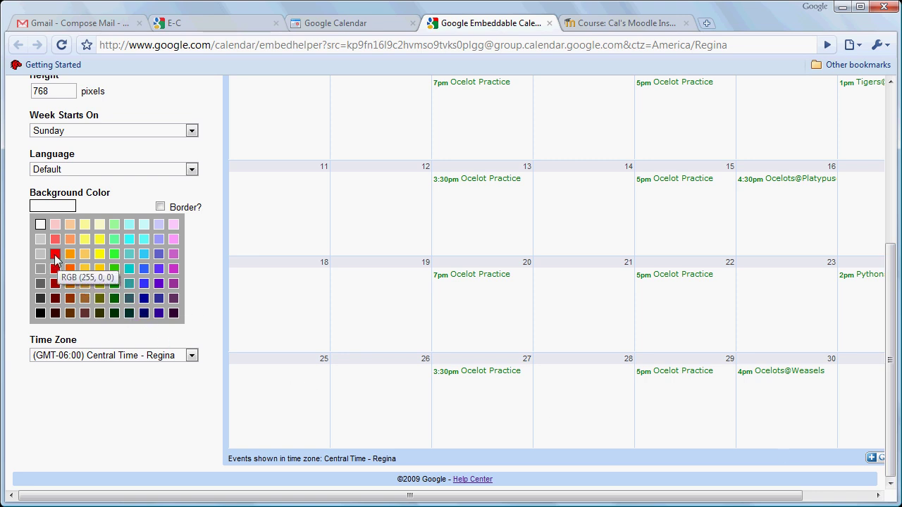
{"action": "left_click", "coordinate": [56, 256]}
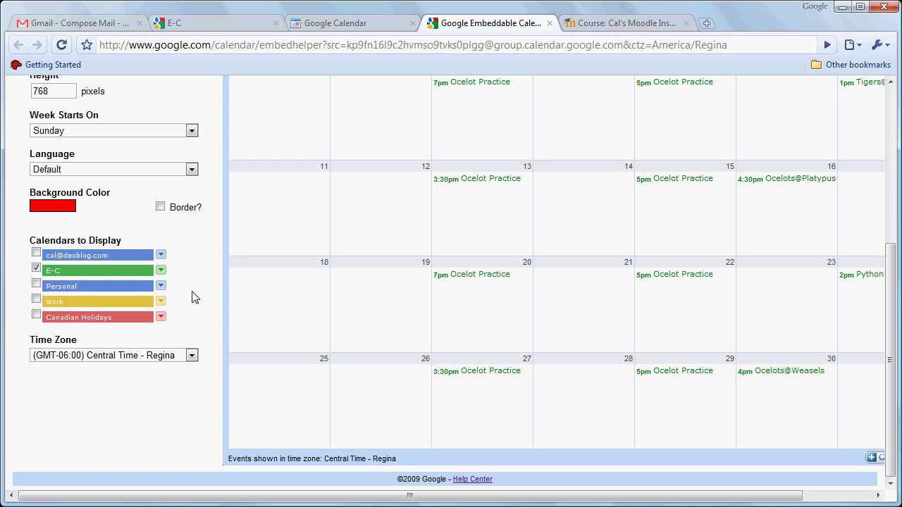
{"action": "left_click", "coordinate": [161, 208]}
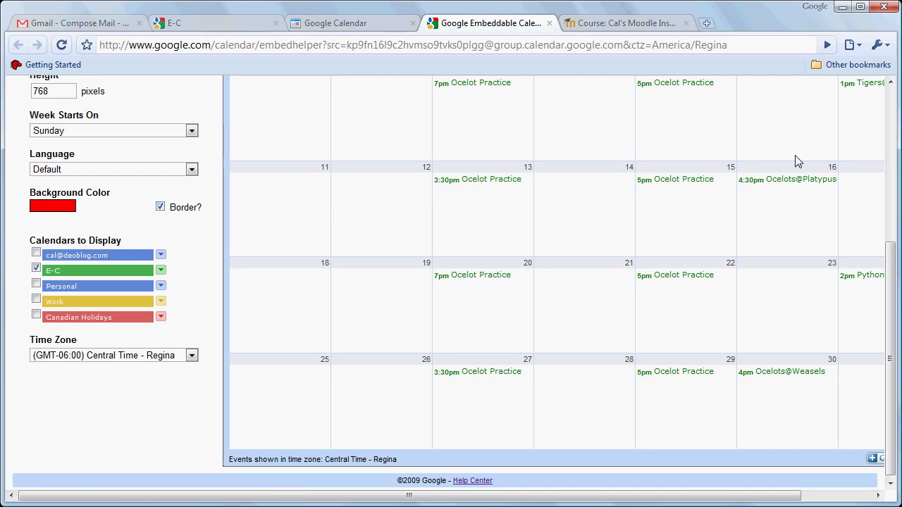
{"action": "left_click", "coordinate": [891, 116]}
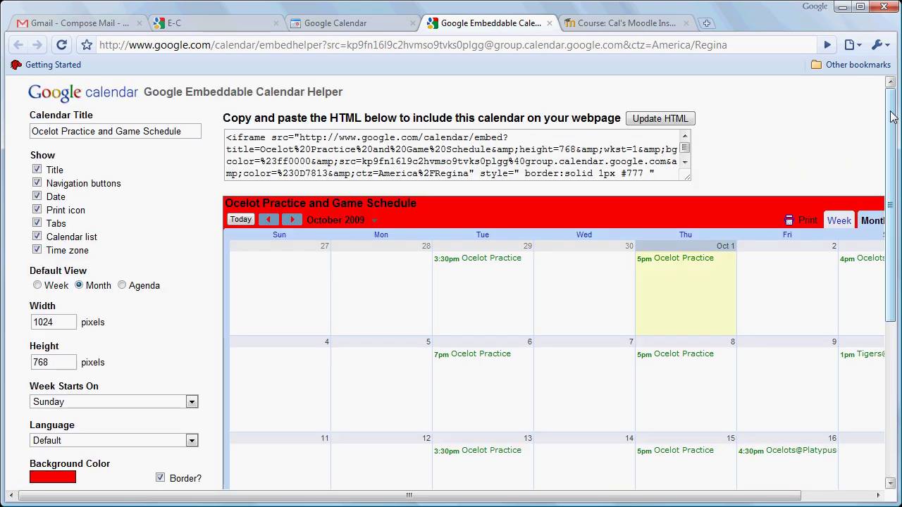
{"action": "left_click", "coordinate": [687, 120]}
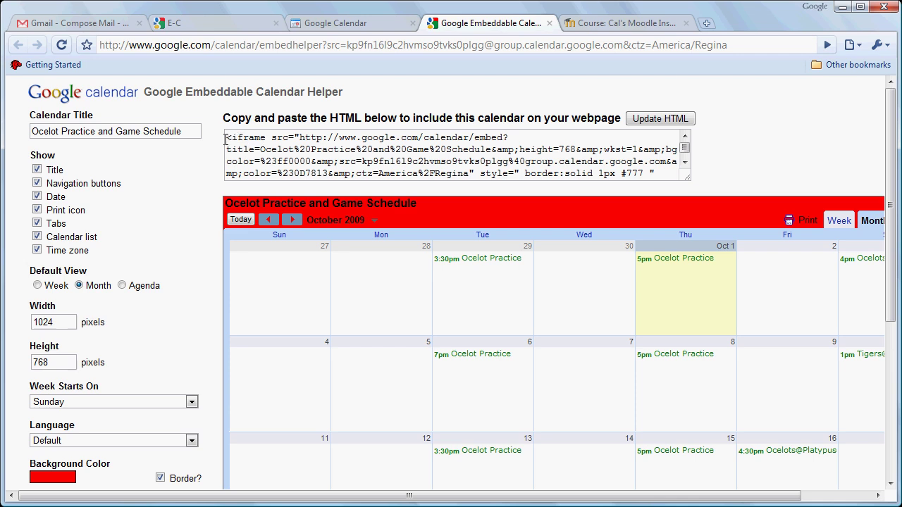
Step: Select the whole iframe embed code in the HTML box for copying
{"action": "left_click_drag", "start_coordinate": [225, 139], "coordinate": [622, 176]}
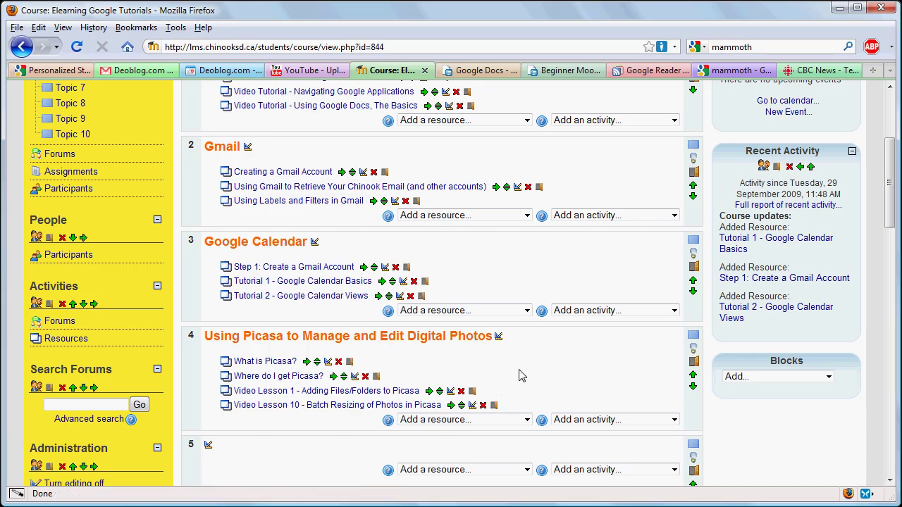
Step: Compose a web page resource in the Google Calendar topic named 'Ocelot Calendar' and click into Full text
{"action": "left_click", "coordinate": [527, 310]}
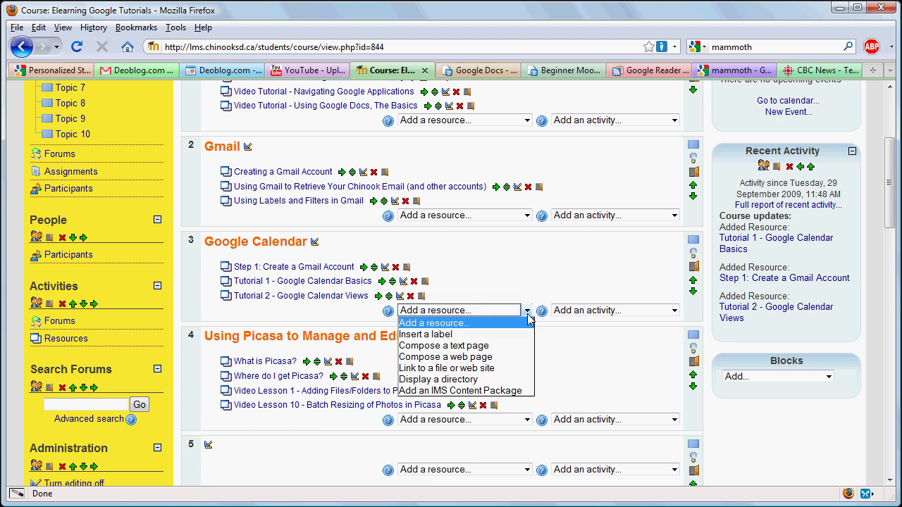
{"action": "left_click", "coordinate": [491, 357]}
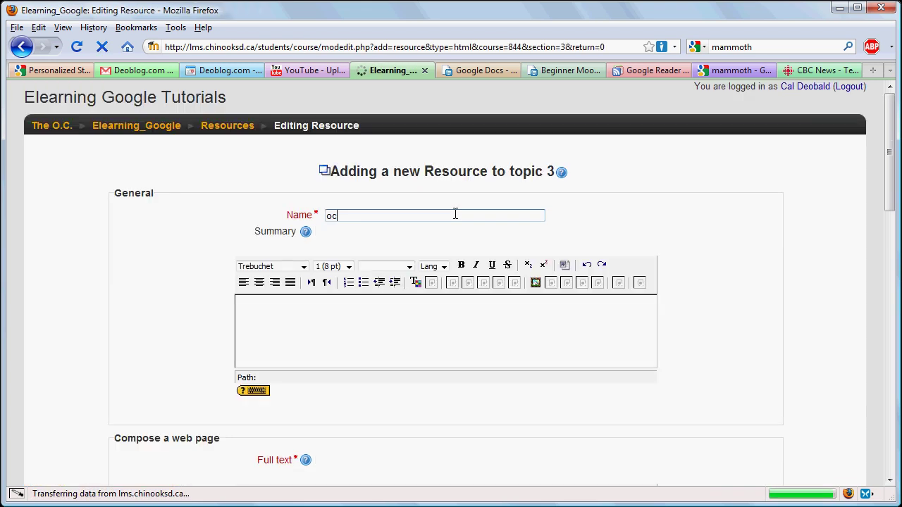
{"action": "type", "text": "Ocelot Calendar"}
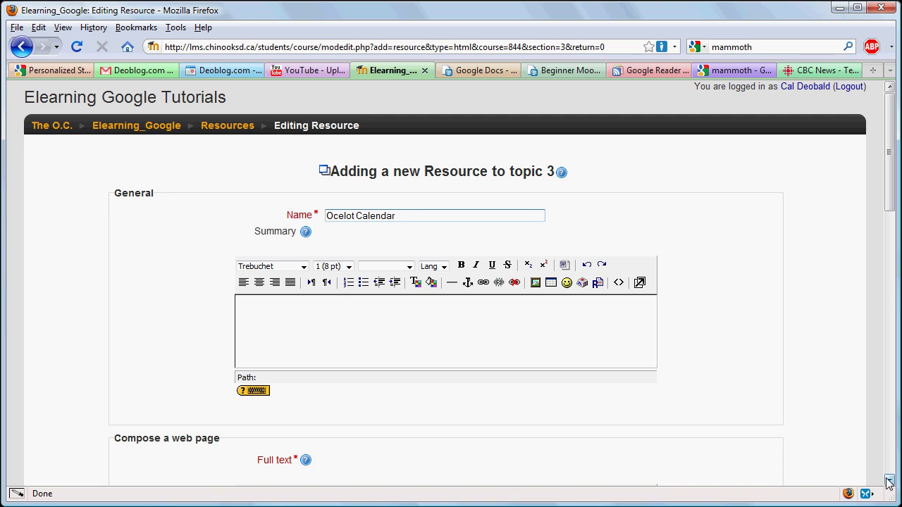
{"action": "left_click", "coordinate": [889, 480]}
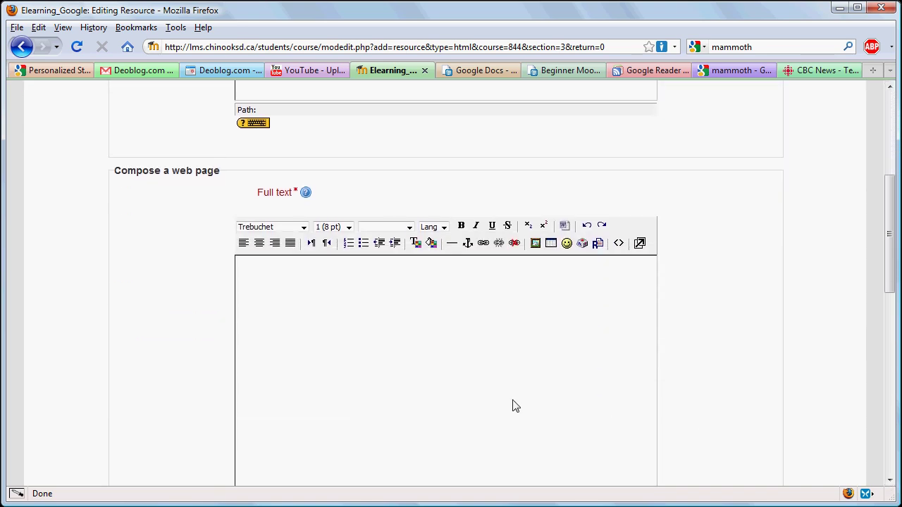
{"action": "left_click", "coordinate": [285, 280]}
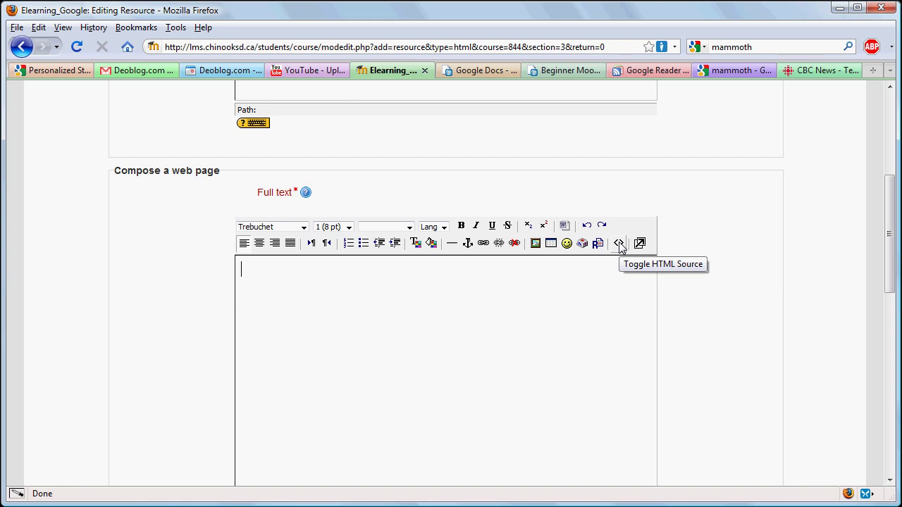
Step: Paste the calendar iframe embed code into the Full text in HTML mode
{"action": "left_click", "coordinate": [620, 244]}
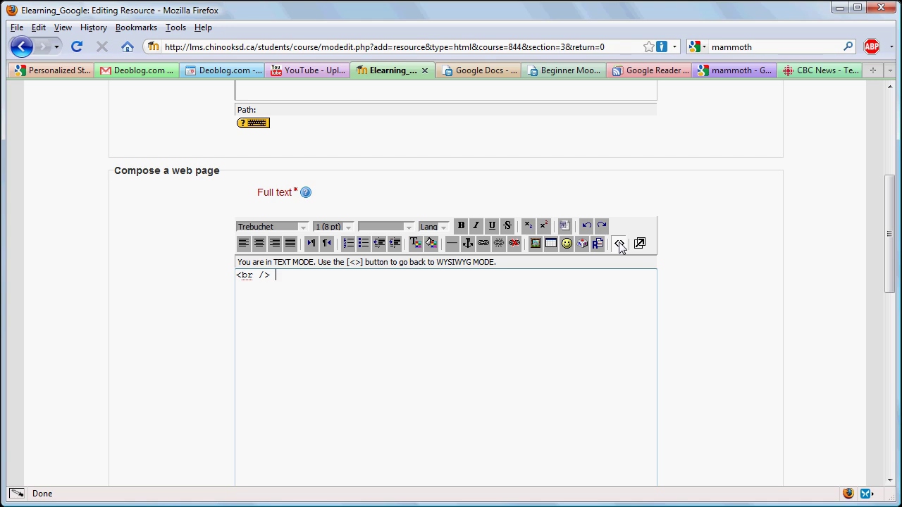
{"action": "type", "text": "<iframe src=\"http://www.google.com/calendar/embed?title=Ocelot%20Practice%20and%20Game%20Schedule&amp;height=768&amp;wkst=1&amp;bgcolor=%23ff0000&amp;src=kp9fn1619c2hvmso9tvks0plgg%40group.calendar.google.com&amp;color=%230D7813&amp;ctz=America%2FRegina\" style=\" border:solid 1px #777 \" width=\"1024\" height=\"768\" frameborder=\"0\" scrolling=\"no\"></iframe>"}
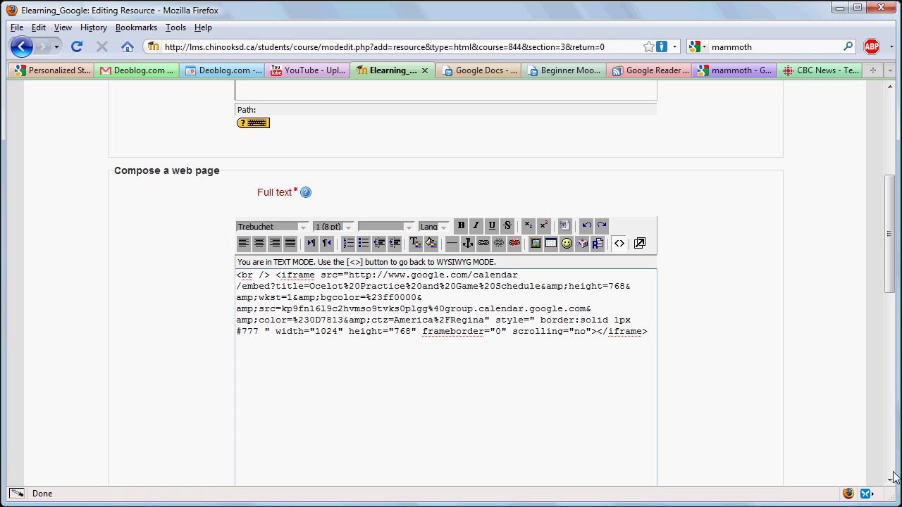
{"action": "scroll", "coordinate": [889, 478], "scroll_direction": "down", "scroll_amount": 10}
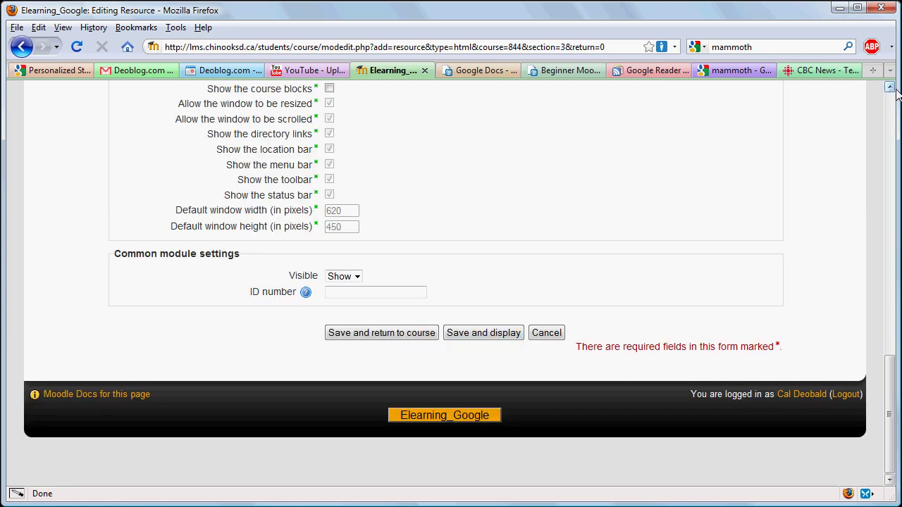
{"action": "scroll", "coordinate": [890, 88], "scroll_direction": "up", "scroll_amount": 3}
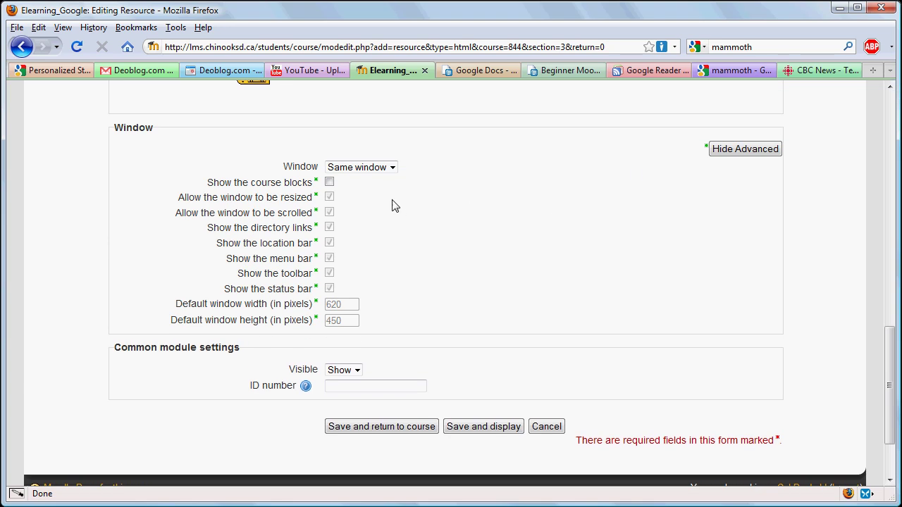
Step: Open the resource in a new 1024 × 768 window, then save and display it
{"action": "left_click", "coordinate": [392, 168]}
{"action": "left_click", "coordinate": [380, 193]}
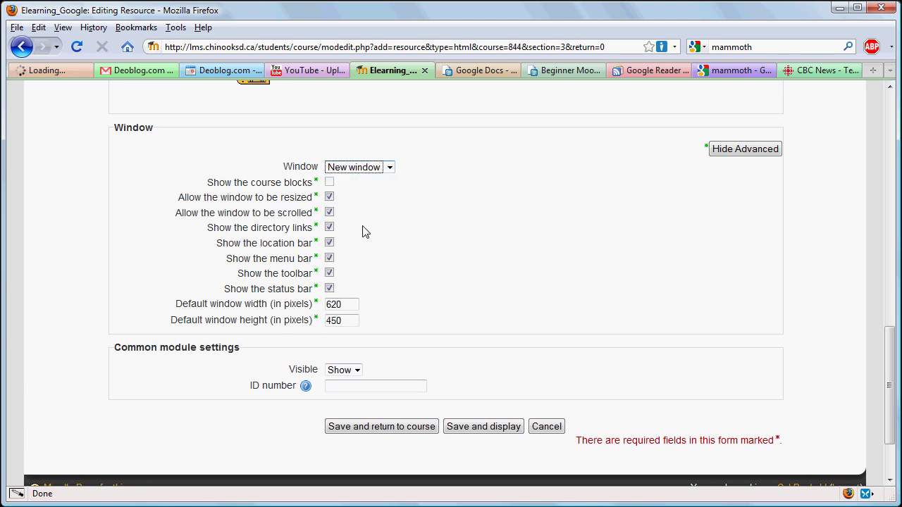
{"action": "double_click", "coordinate": [343, 305]}
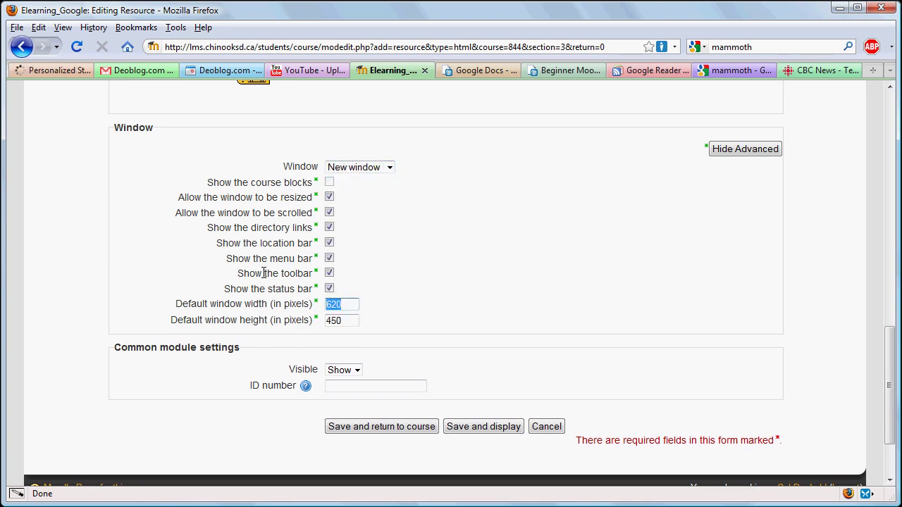
{"action": "type", "text": "1024"}
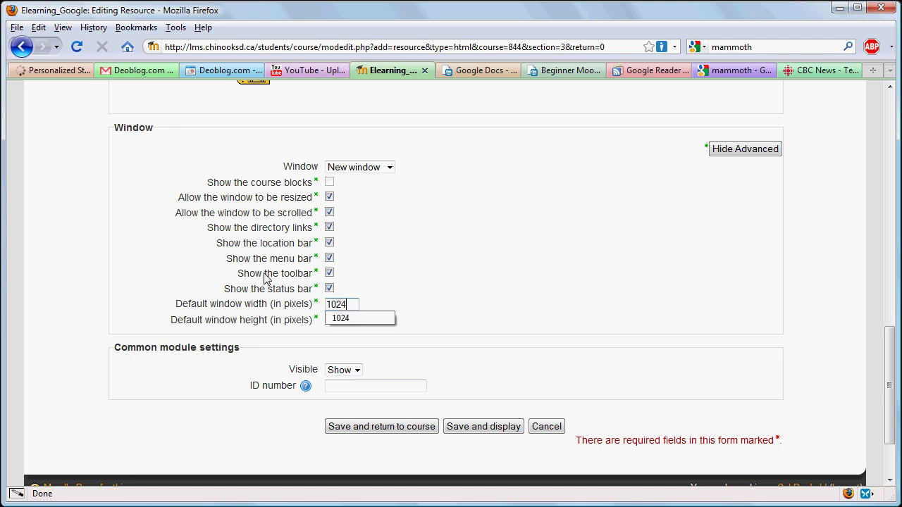
{"action": "key", "text": "Tab"}
{"action": "type", "text": "76"}
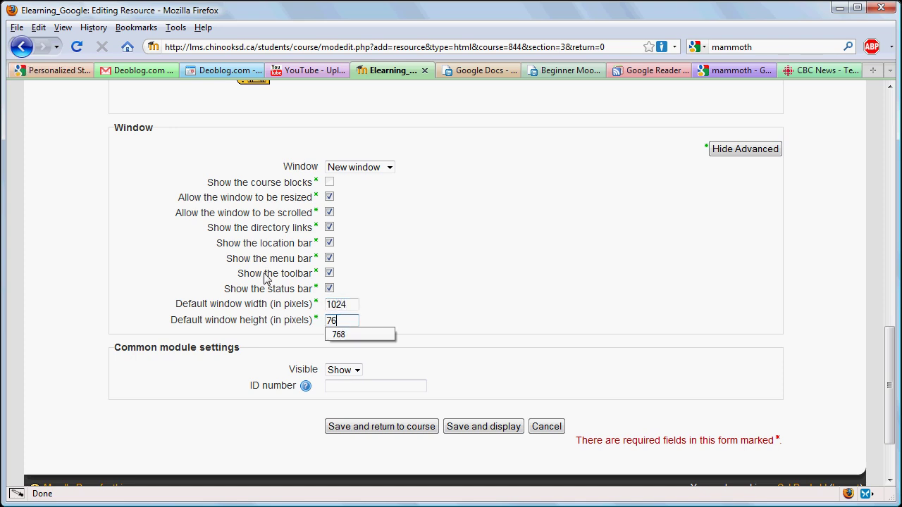
{"action": "left_click", "coordinate": [403, 265]}
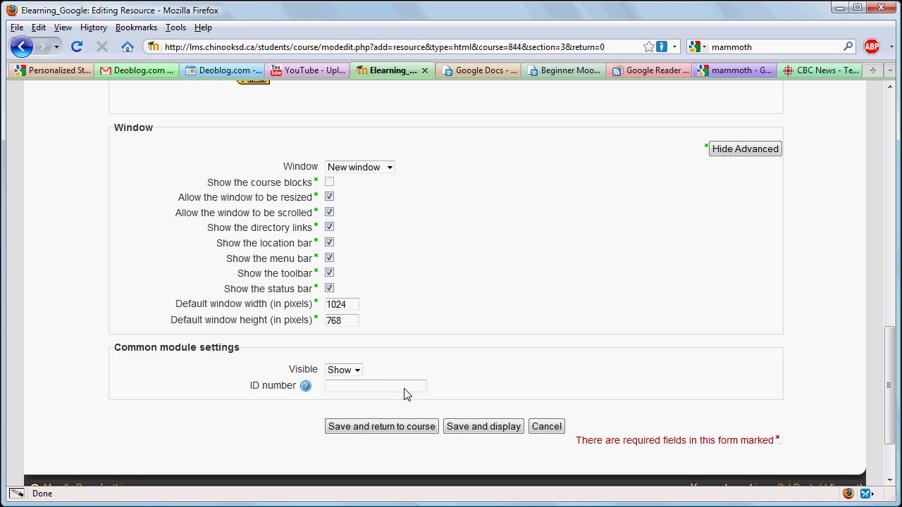
{"action": "left_click", "coordinate": [451, 423]}
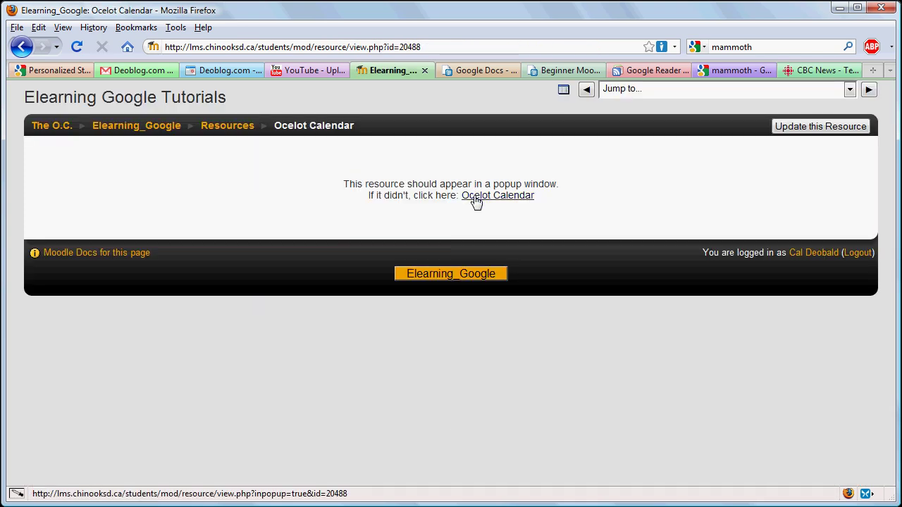
Step: View the Ocelot Calendar popup's November 2009 schedule, then close the popup
{"action": "left_click", "coordinate": [476, 198]}
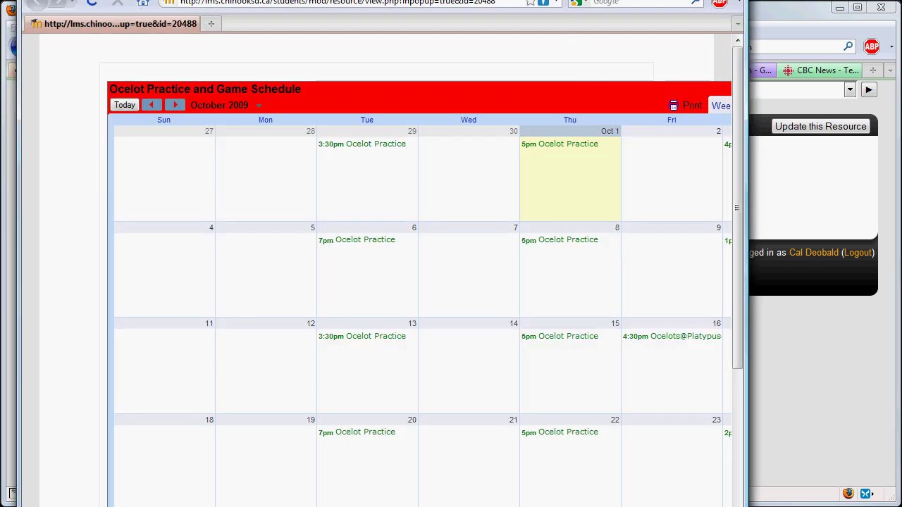
{"action": "left_click_drag", "start_coordinate": [551, 0], "coordinate": [574, 2]}
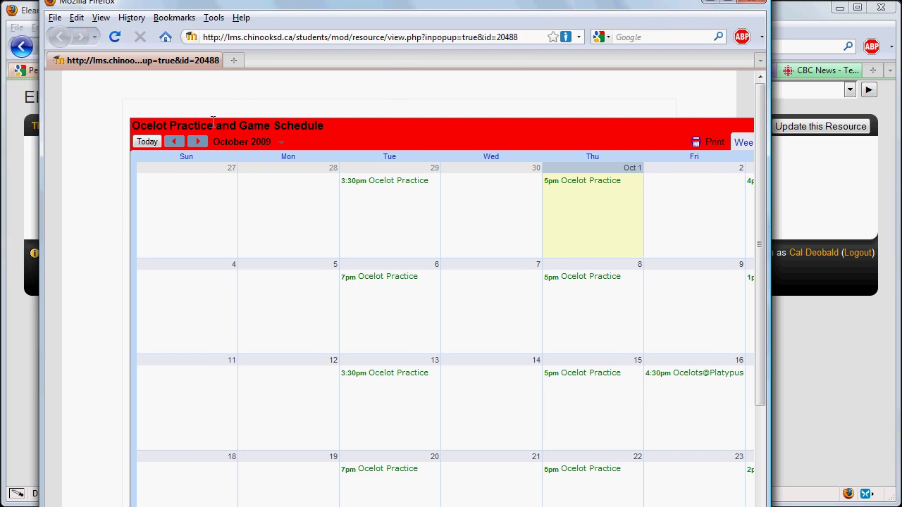
{"action": "left_click", "coordinate": [201, 142]}
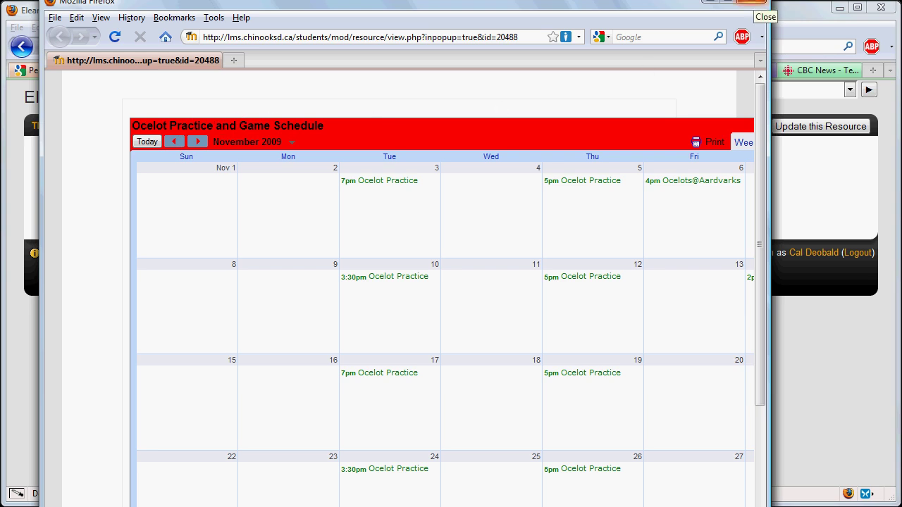
{"action": "left_click", "coordinate": [753, 2]}
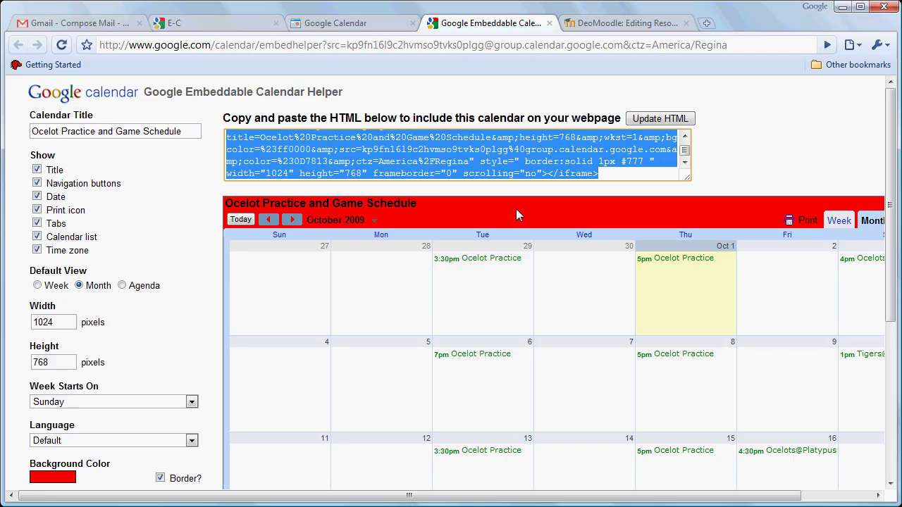
Step: Close the Embeddable Calendar Helper and return to Google Calendar
{"action": "left_click", "coordinate": [747, 150]}
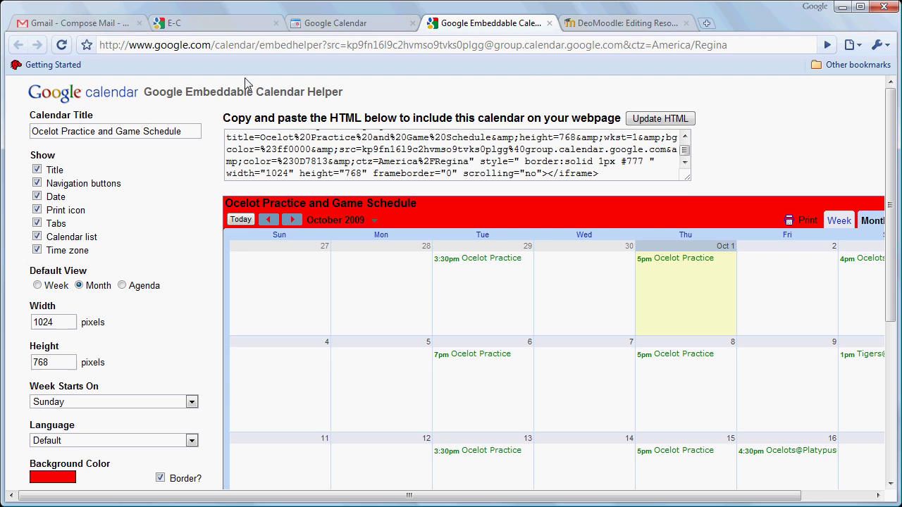
{"action": "left_click", "coordinate": [550, 24]}
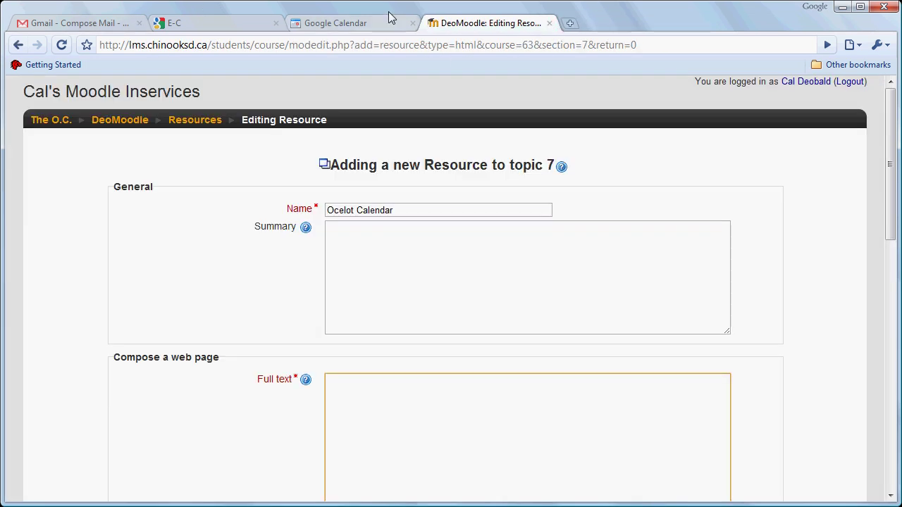
{"action": "left_click", "coordinate": [388, 26]}
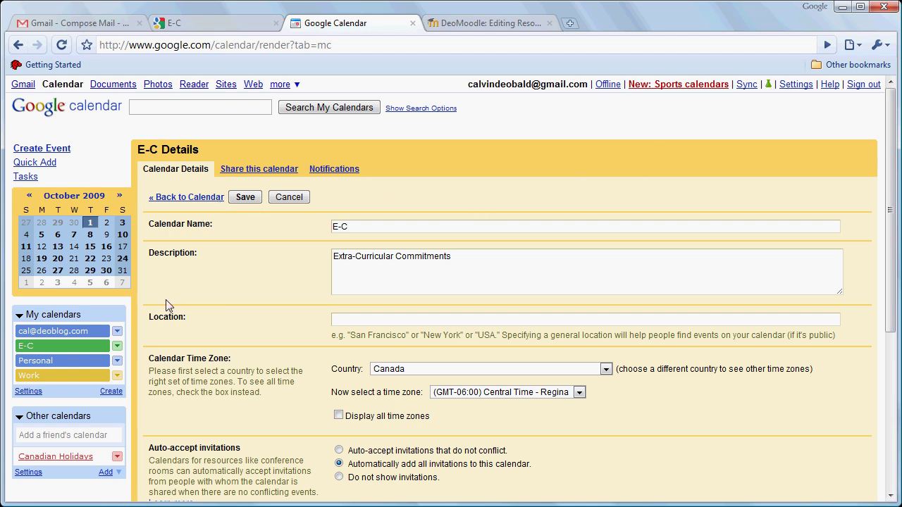
Step: Make the E-C calendar no longer public in its sharing settings
{"action": "left_click", "coordinate": [117, 349]}
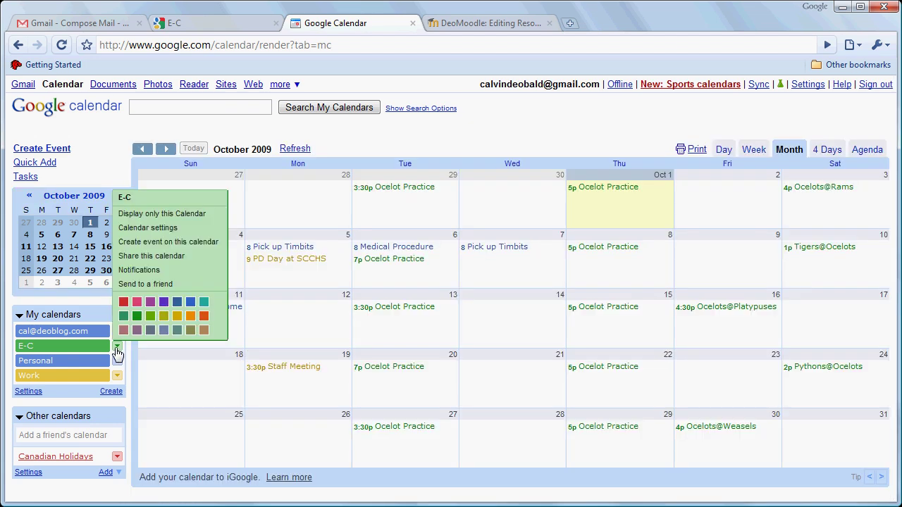
{"action": "left_click", "coordinate": [140, 256]}
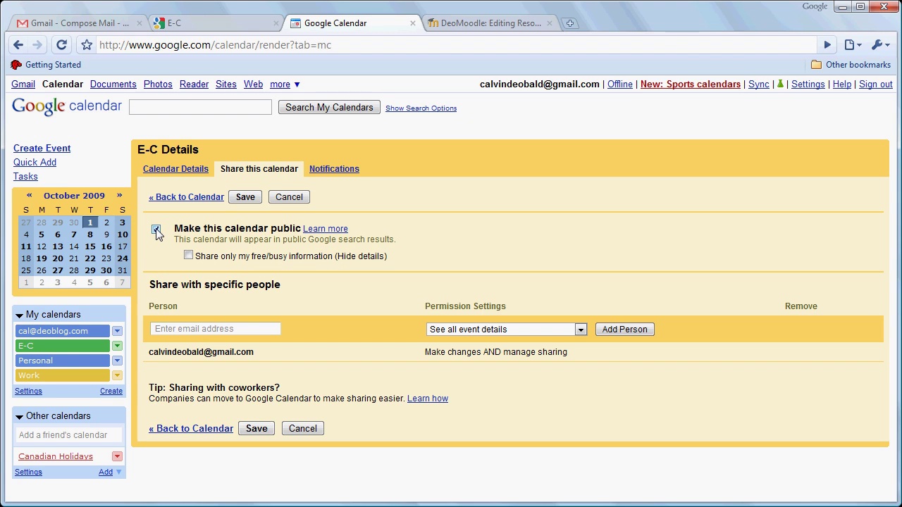
{"action": "left_click", "coordinate": [155, 230]}
Step: Share E-C with the second Google account's e-mail with See all event details, and save
{"action": "left_click", "coordinate": [238, 327]}
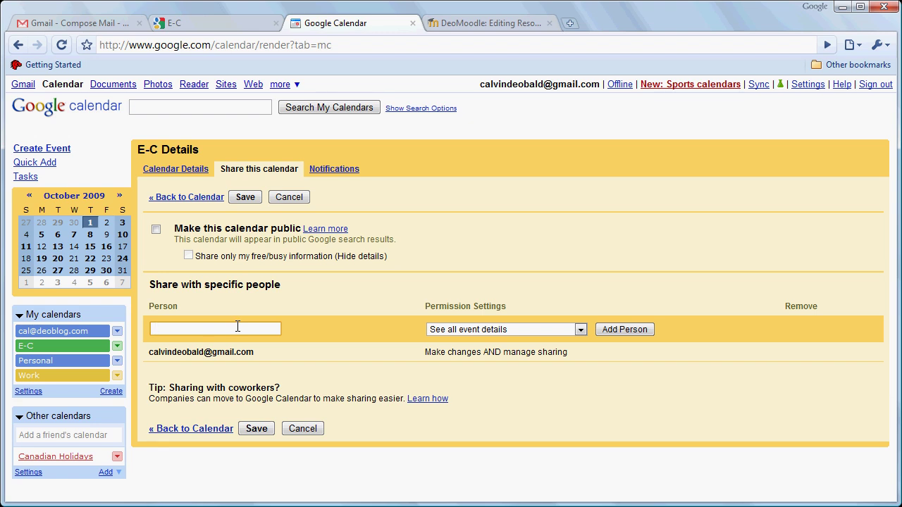
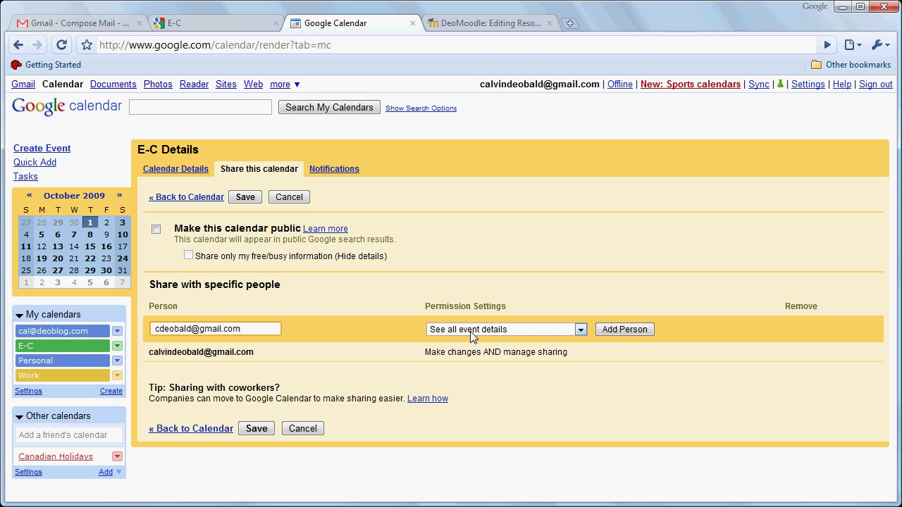
{"action": "left_click", "coordinate": [580, 330]}
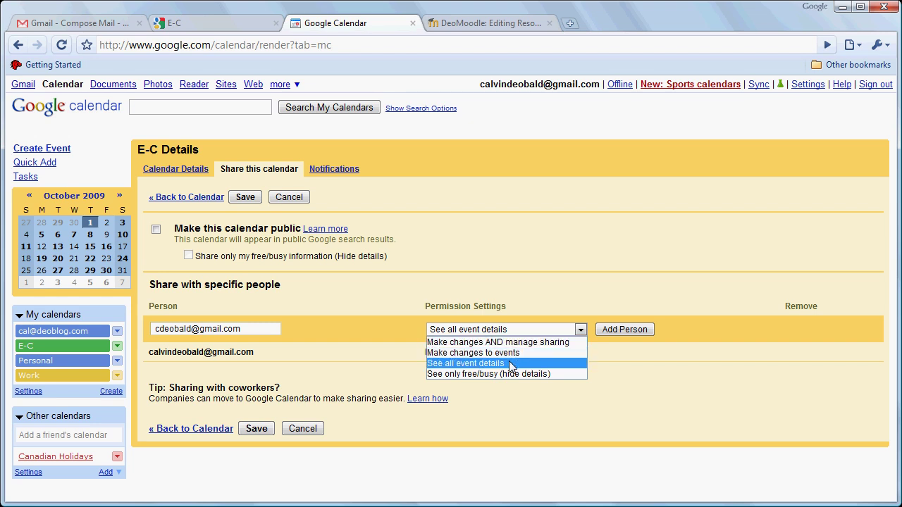
{"action": "left_click", "coordinate": [510, 364]}
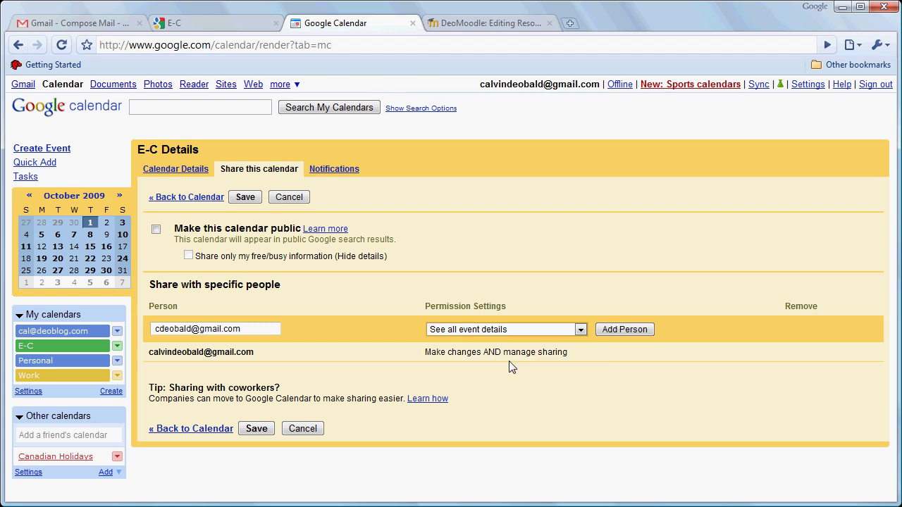
{"action": "left_click", "coordinate": [613, 329]}
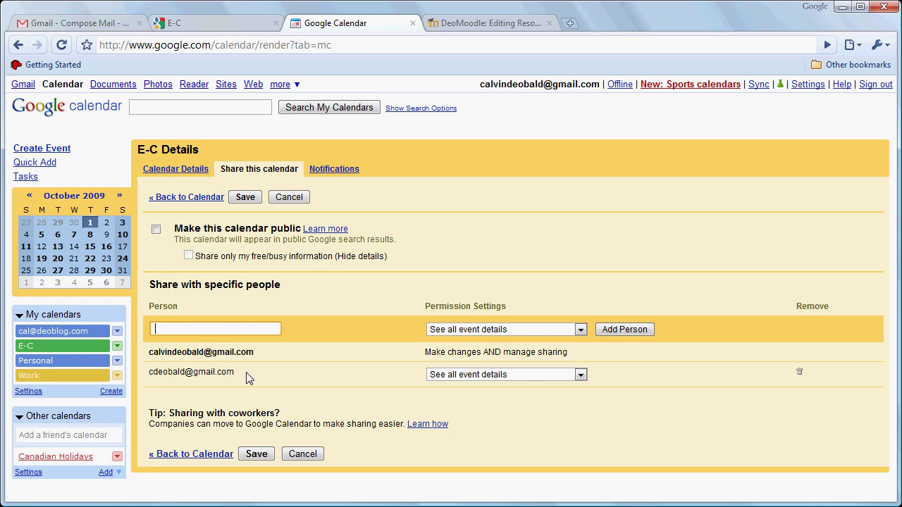
{"action": "left_click", "coordinate": [255, 455]}
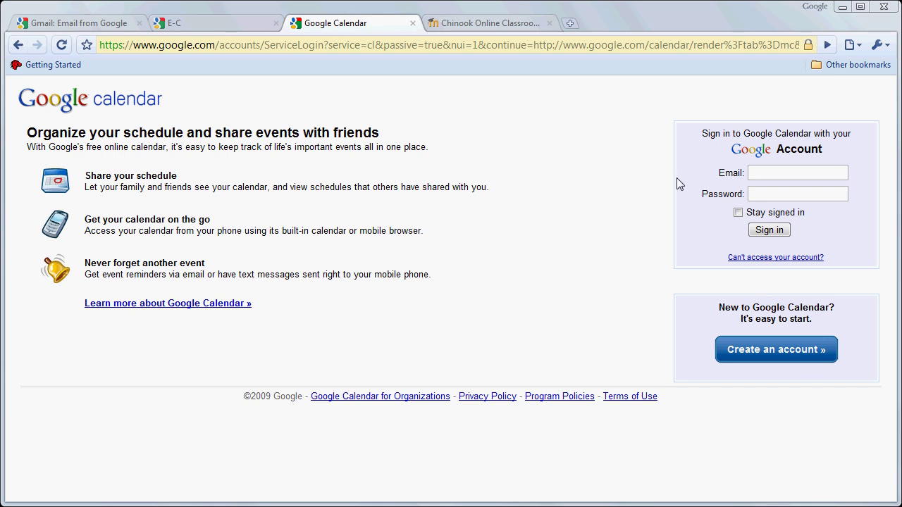
Step: Sign in with the second account's e-mail address and password
{"action": "left_click", "coordinate": [756, 172]}
{"action": "key", "text": "Tab"}
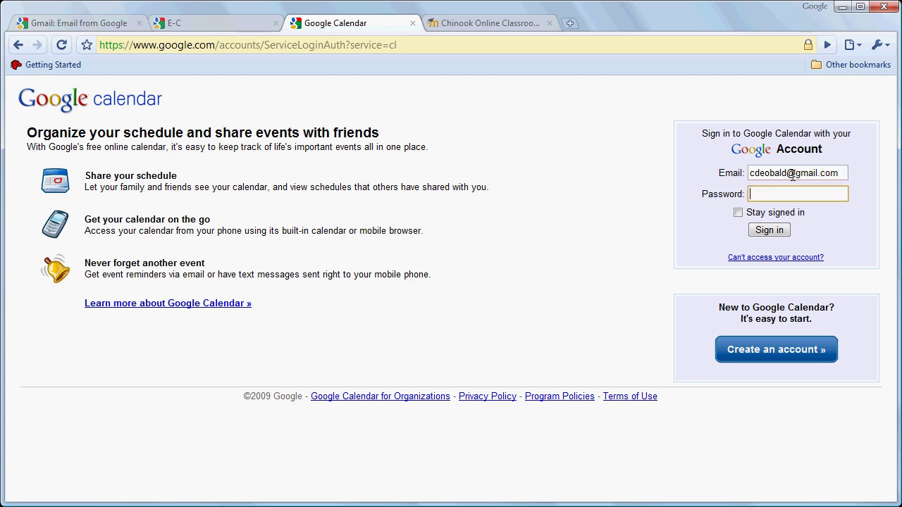
{"action": "type", "text": "••••••••••"}
{"action": "left_click", "coordinate": [781, 234]}
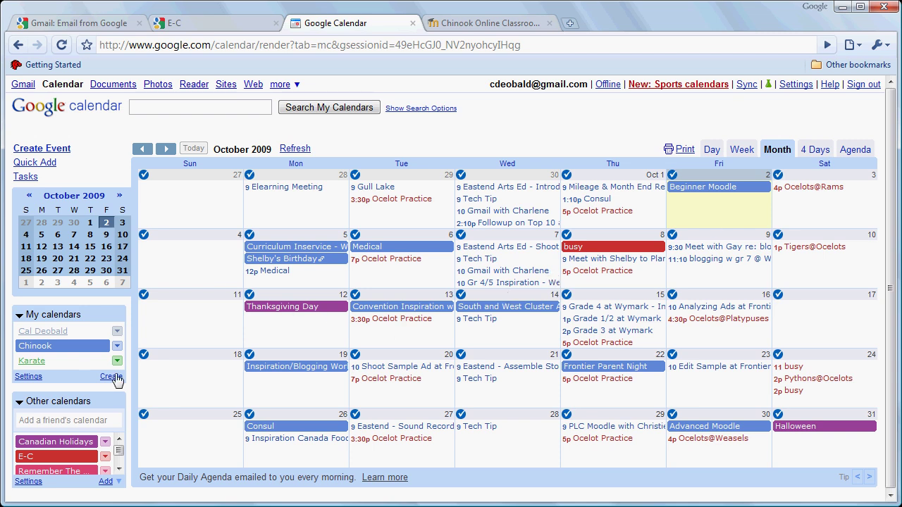
{"action": "left_click", "coordinate": [40, 457]}
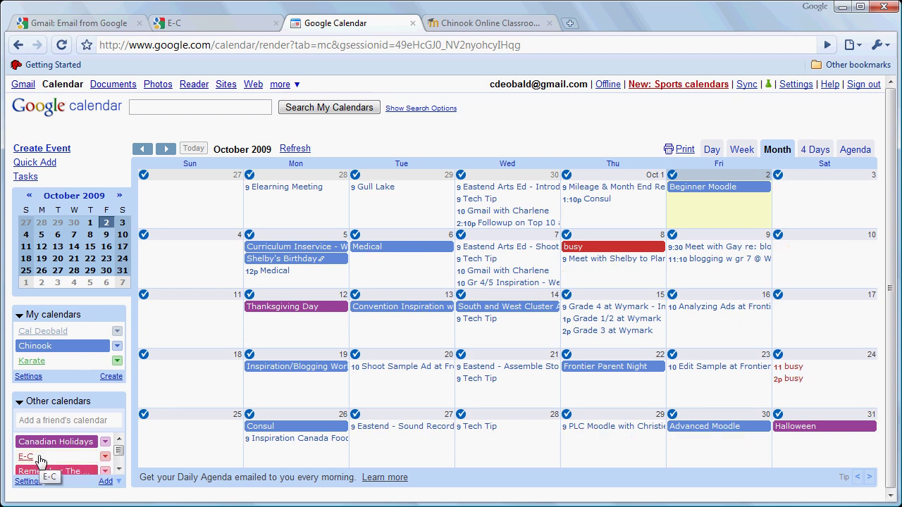
{"action": "left_click", "coordinate": [40, 457]}
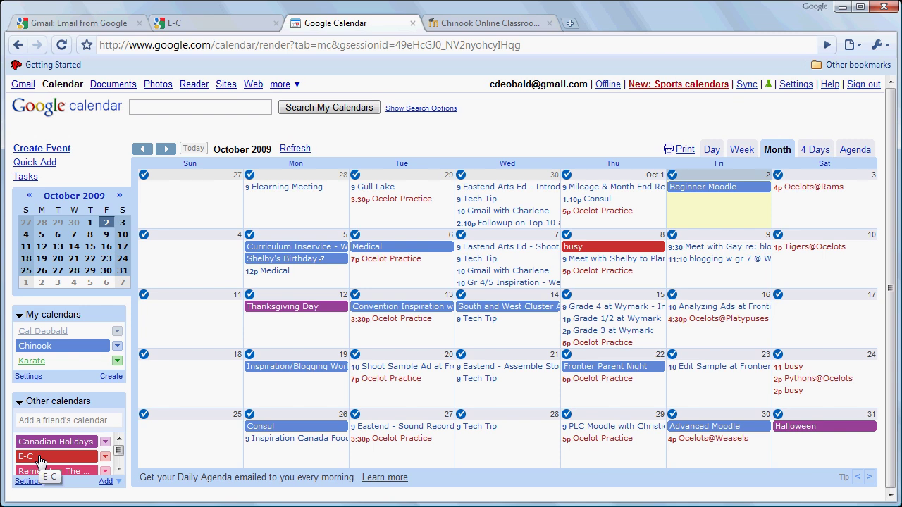